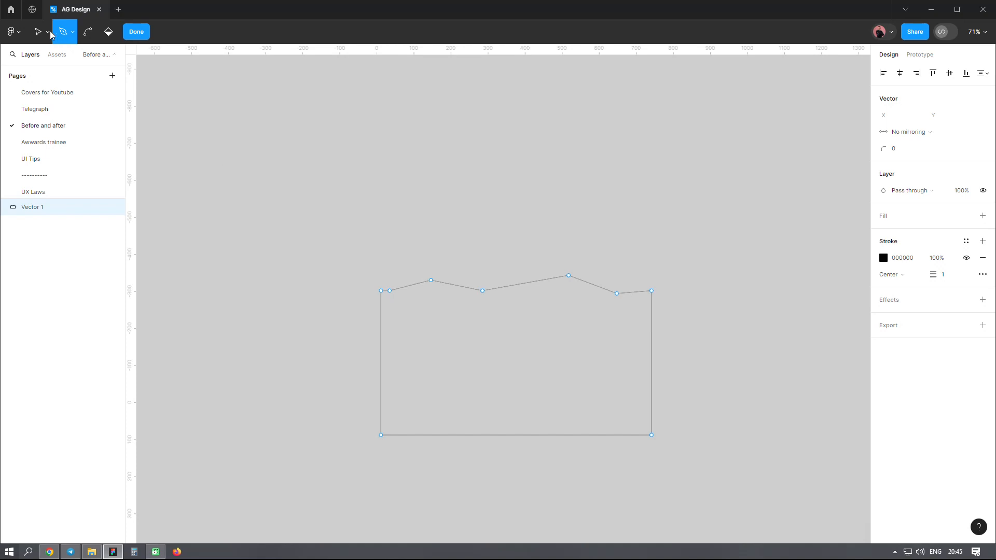
# - Finish the wave outline, give the shape a solid FFFFFF fill and remove its stroke
pyautogui.press('Escape')
pyautogui.scroll(-2, 331, 161)
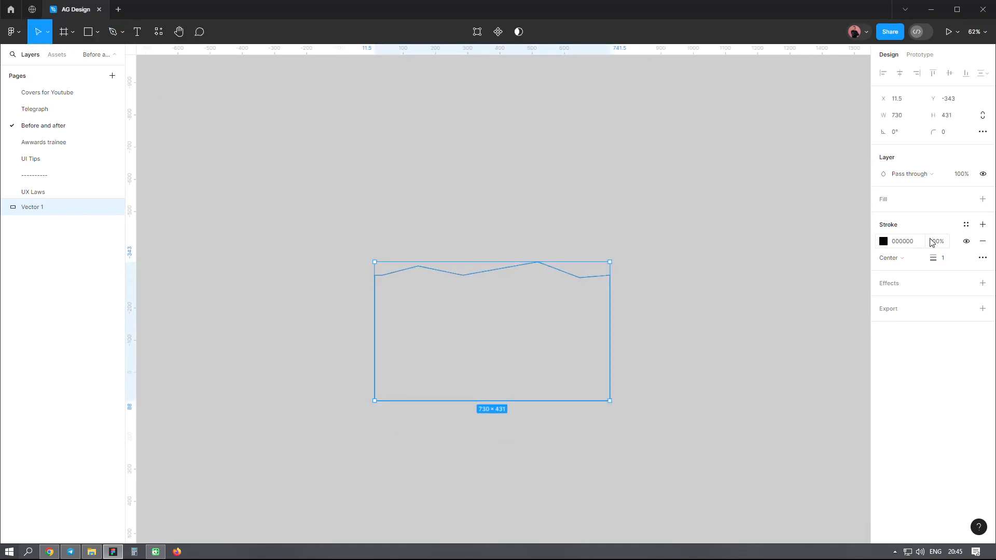
pyautogui.click(983, 200)
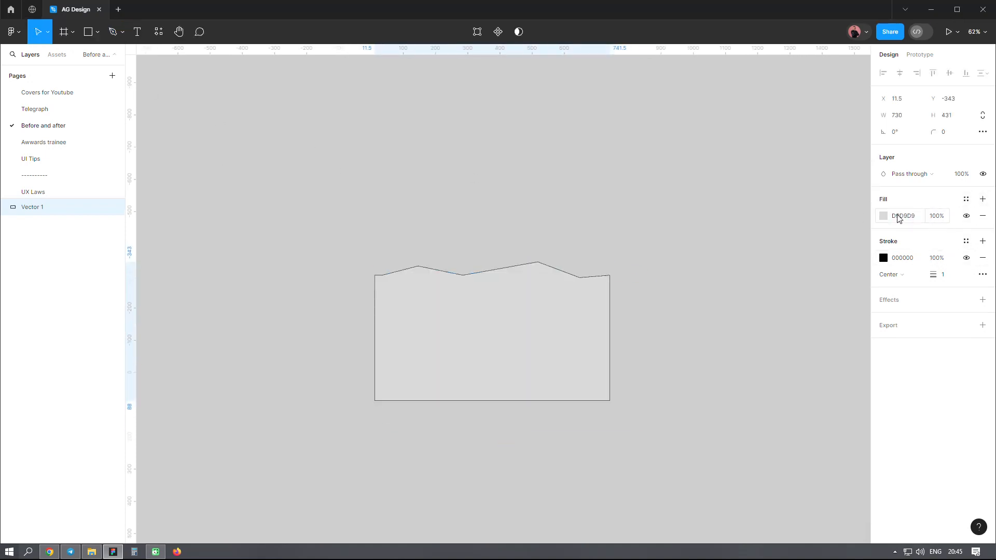
pyautogui.click(883, 216)
pyautogui.moveTo(839, 279); pyautogui.dragTo(340, 135)
pyautogui.click(435, 201)
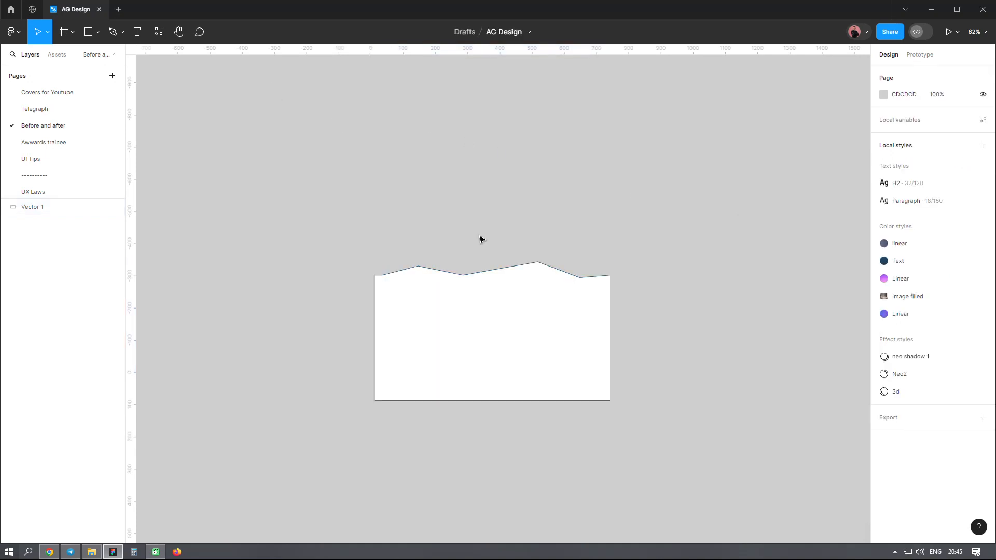
pyautogui.hotkey('ctrl', 'a')
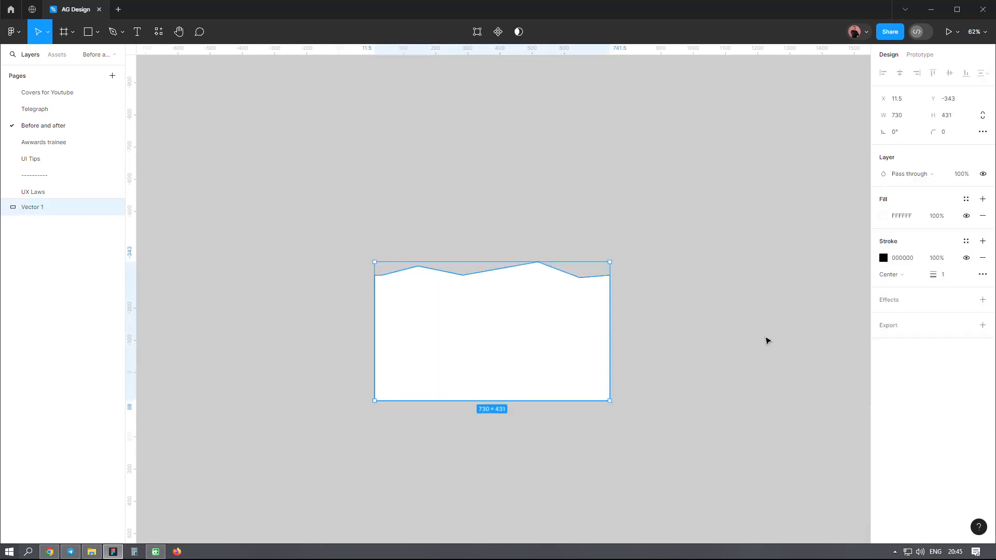
pyautogui.click(981, 257)
# - Round the five inner points along the shape's upper edge with a corner radius of 10000
pyautogui.doubleClick(439, 284)
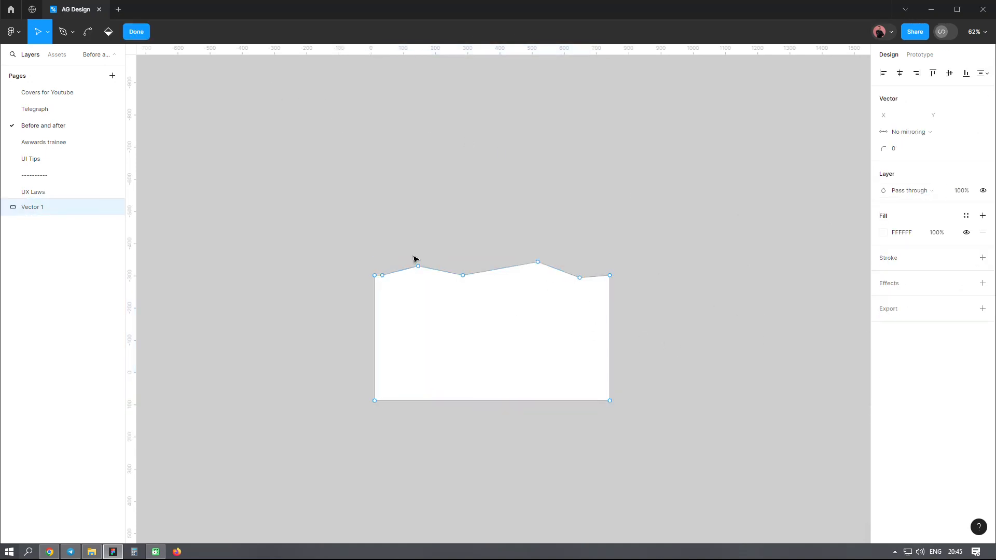
pyautogui.moveTo(379, 231); pyautogui.dragTo(599, 311)
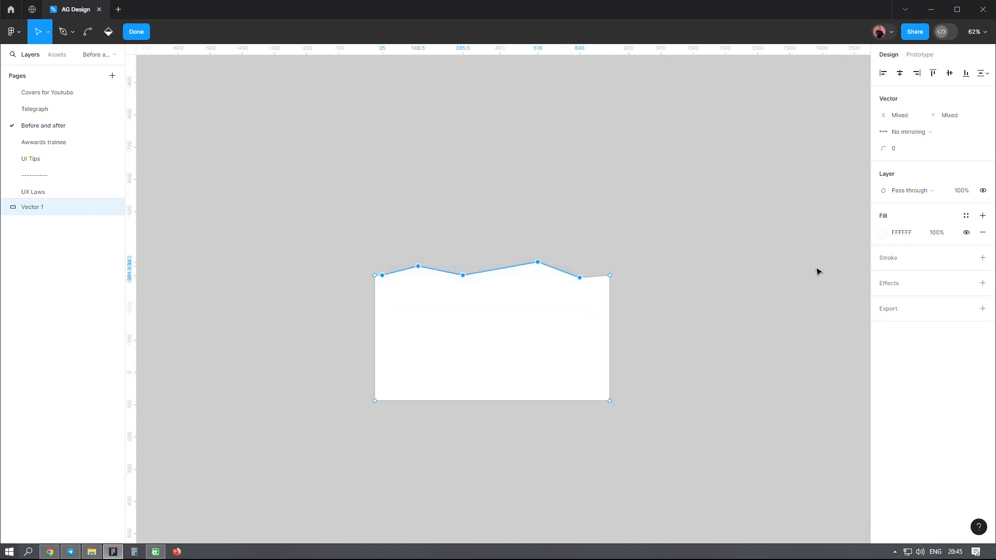
pyautogui.click(905, 152)
pyautogui.write('10000')
pyautogui.press('Return')
pyautogui.press('Escape')
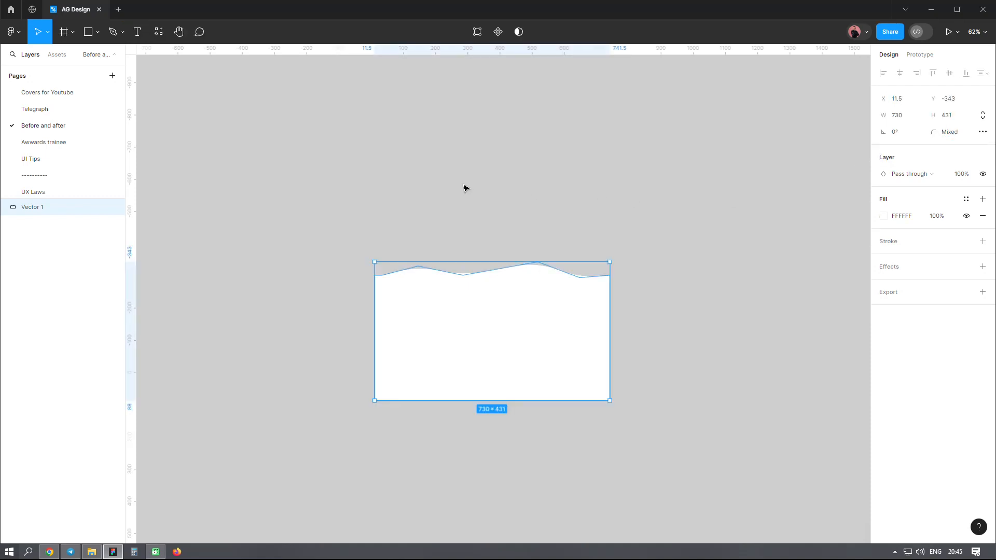
pyautogui.click(653, 267)
pyautogui.scroll(-4, 430, 315)
pyautogui.scroll(3, 518, 311)
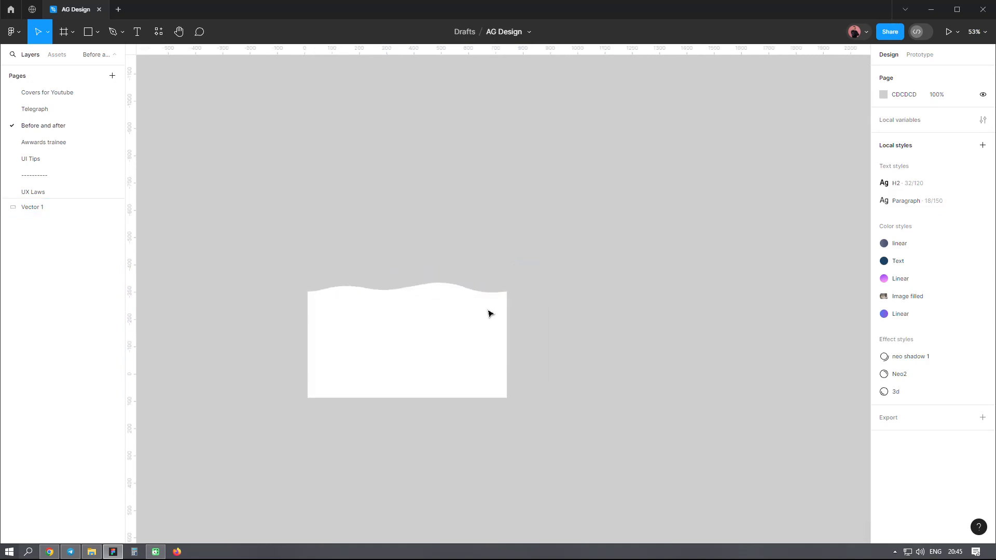
# - Resize the wave shape to a width of 300 and a height of 150
pyautogui.click(489, 311)
pyautogui.click(906, 120)
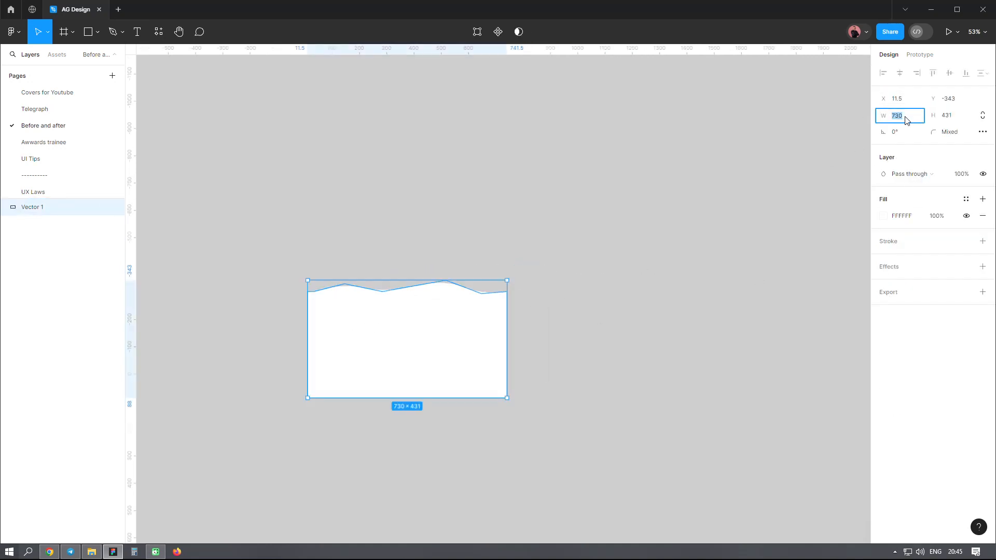
pyautogui.write('300')
pyautogui.press('Return')
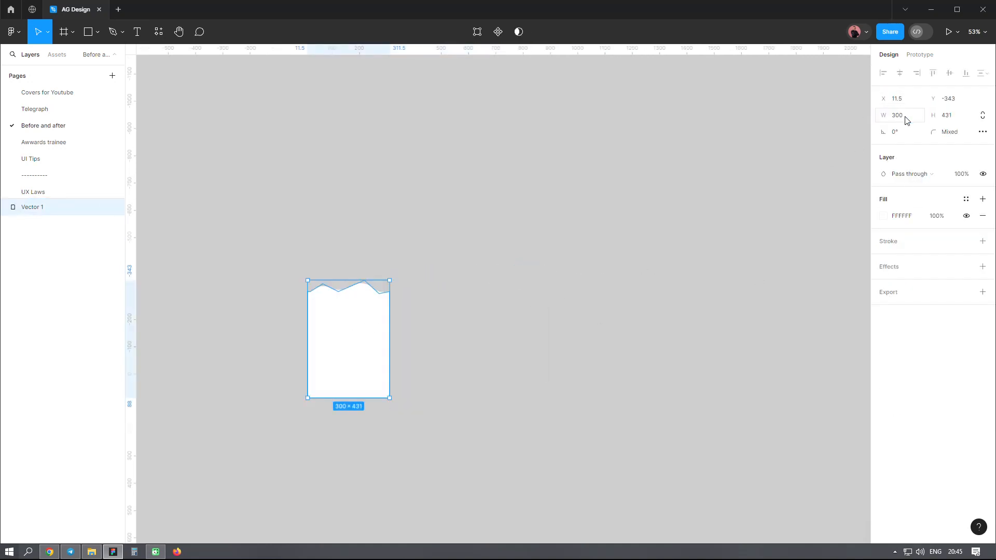
pyautogui.click(964, 120)
pyautogui.press('Return')
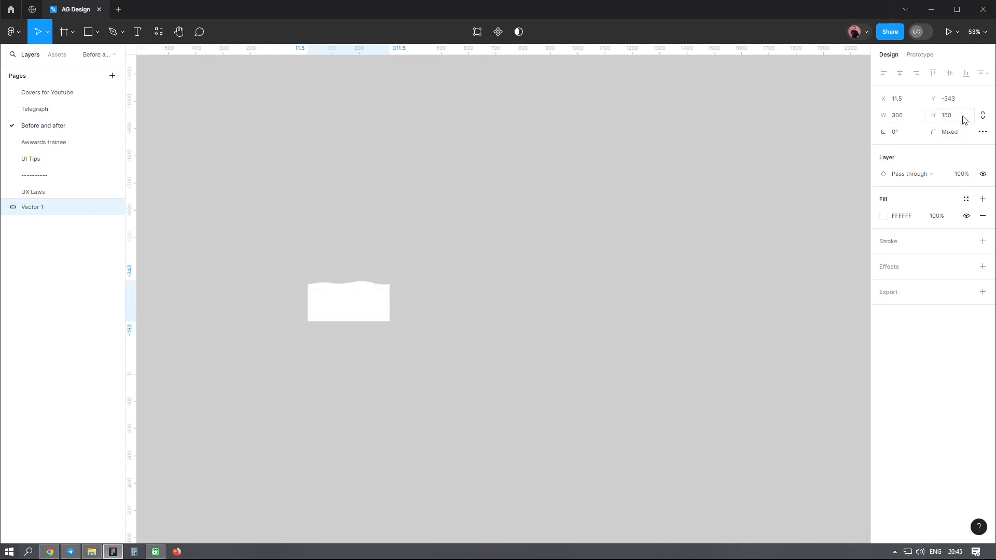
pyautogui.scroll(5, 362, 320)
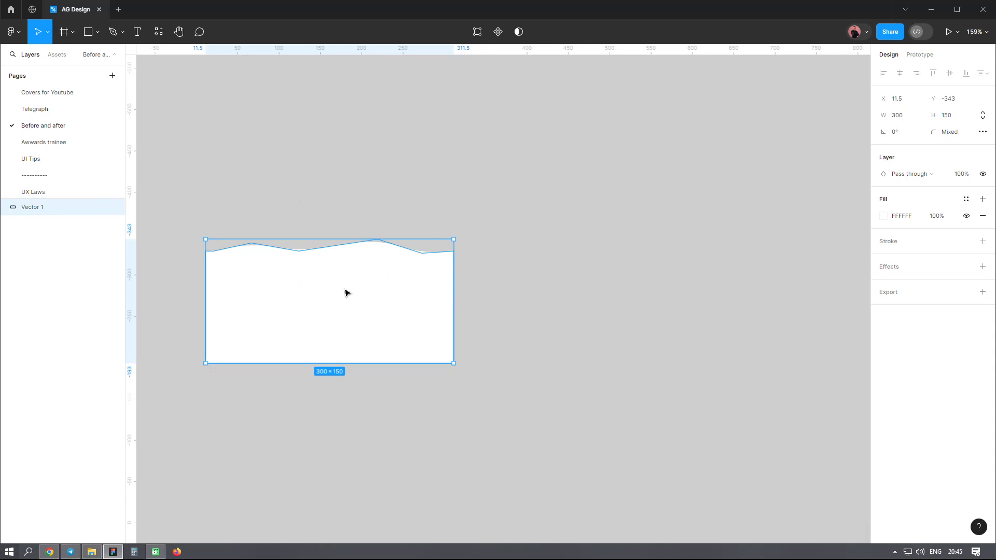
# - Place a copy of the wave shape edge to edge beside the original and inspect the seam between them
pyautogui.click(519, 233)
pyautogui.click(250, 296)
pyautogui.moveTo(251, 297); pyautogui.dragTo(501, 302)
pyautogui.click(513, 180)
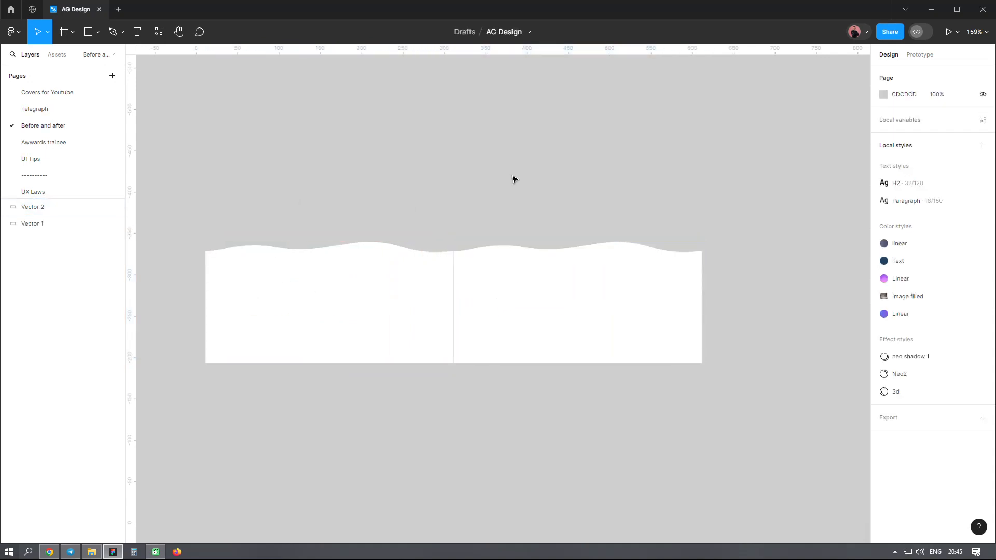
pyautogui.scroll(5, 460, 241)
pyautogui.click(479, 217)
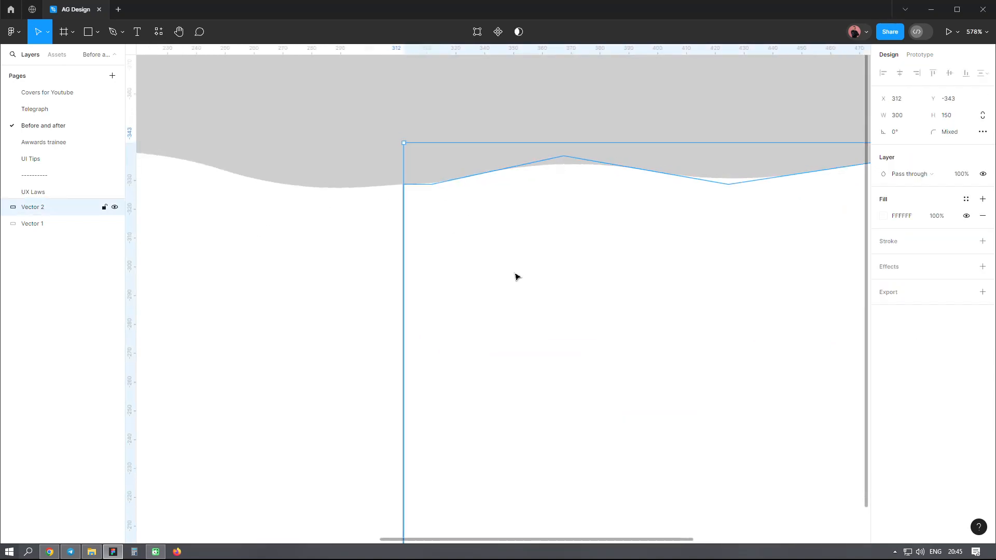
# - Move the copied wave shape away from the original and delete it
pyautogui.scroll(-10, 515, 275)
pyautogui.press('Escape')
pyautogui.moveTo(602, 278); pyautogui.dragTo(607, 334)
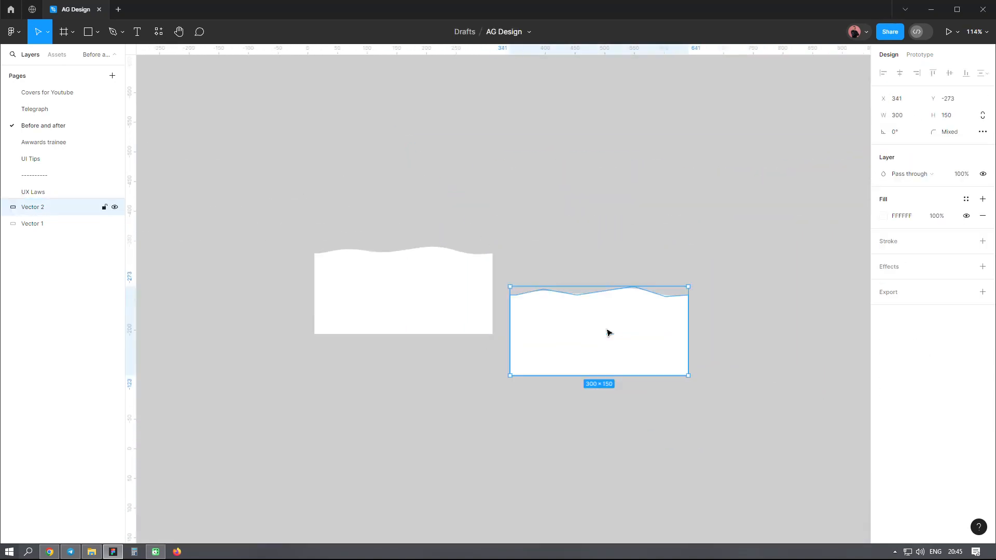
pyautogui.press('Delete')
# - Add a 1x PNG export setting to the wave shape and start the export
pyautogui.hotkey('ctrl', 'a')
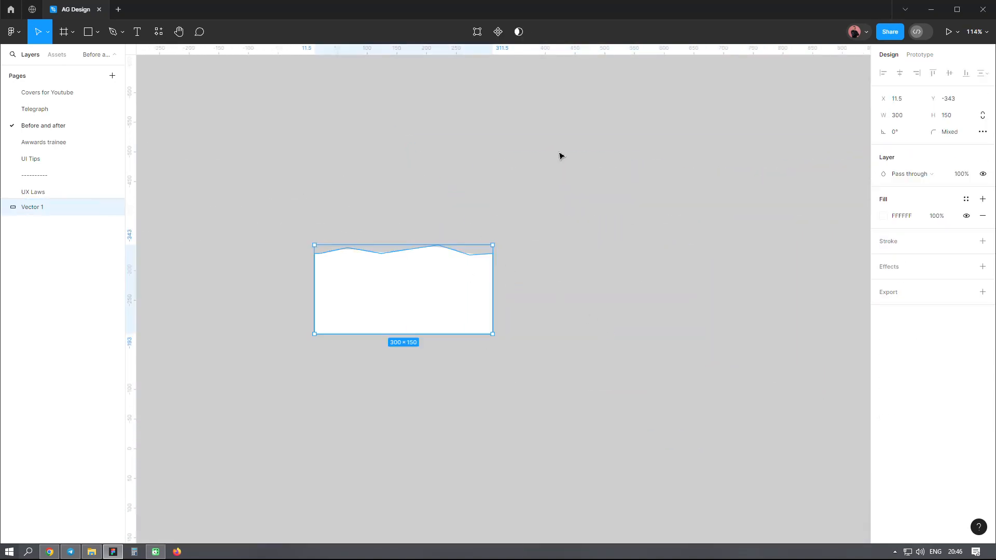
pyautogui.click(982, 292)
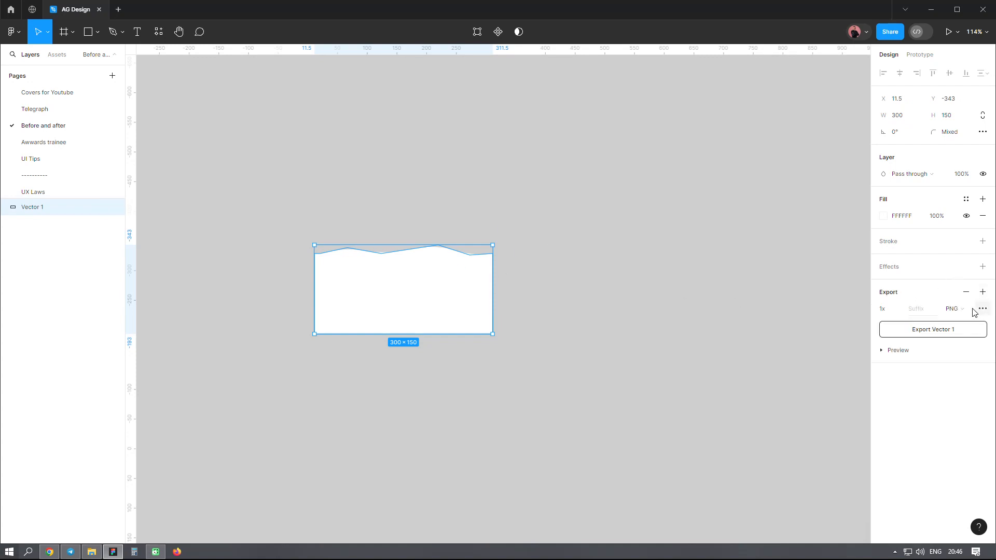
pyautogui.click(953, 310)
pyautogui.click(959, 310)
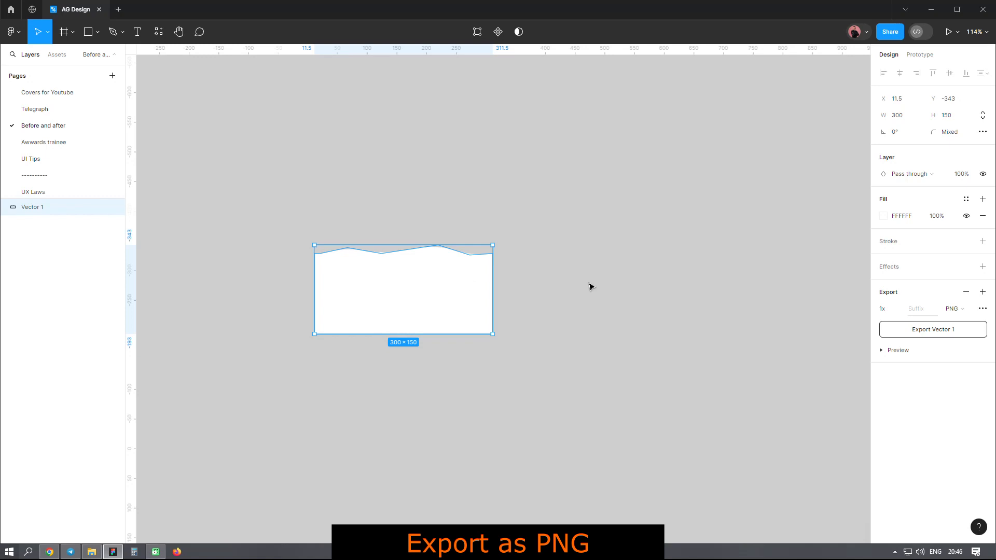
pyautogui.click(953, 334)
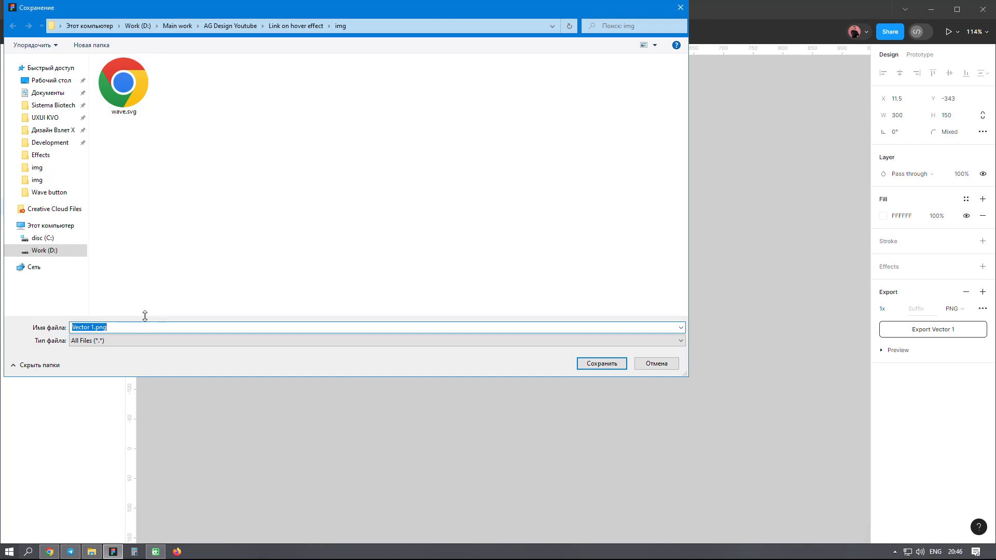
# - Name the exported file wave and save it in the img folder
pyautogui.write('wav')
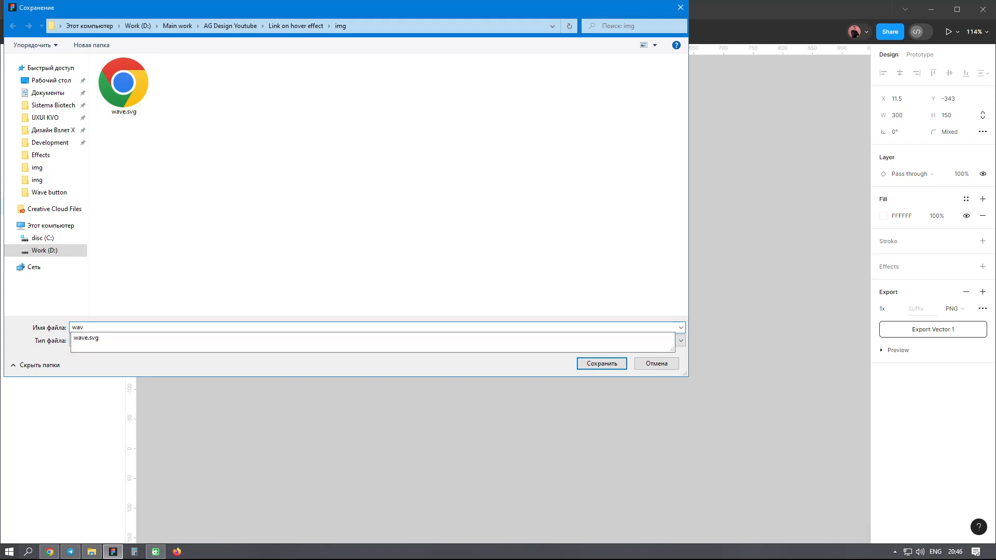
pyautogui.write('br')
pyautogui.press('BackSpace')
pyautogui.write('e')
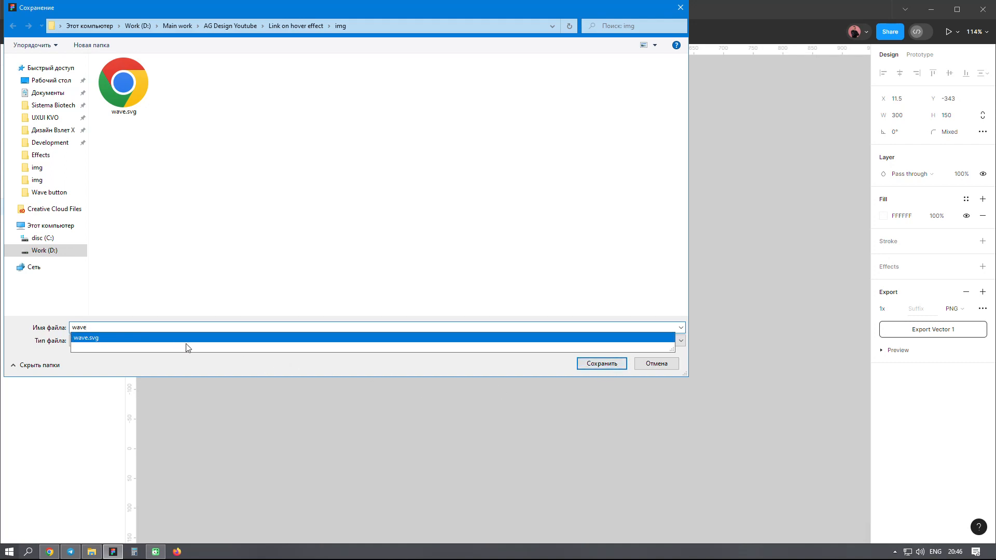
pyautogui.click(173, 319)
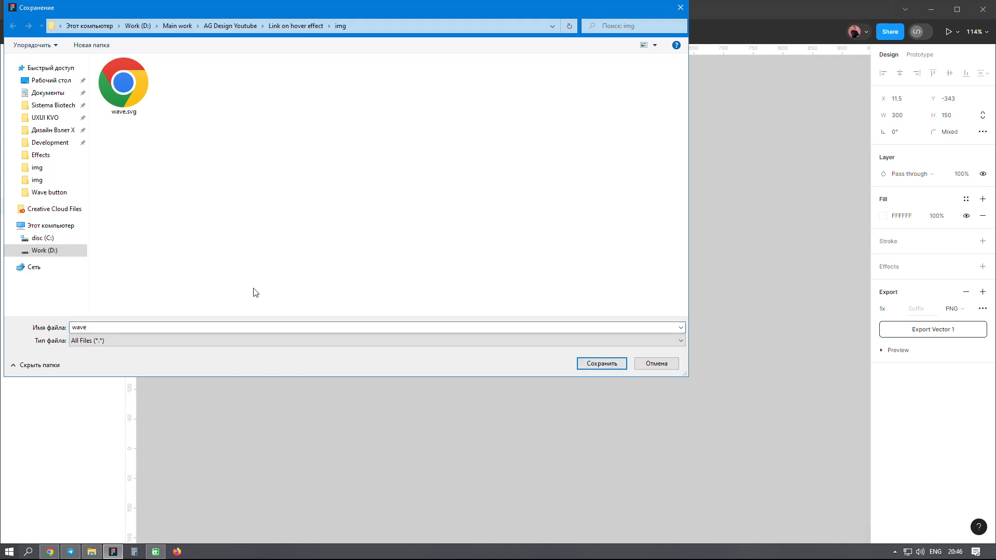
pyautogui.click(599, 365)
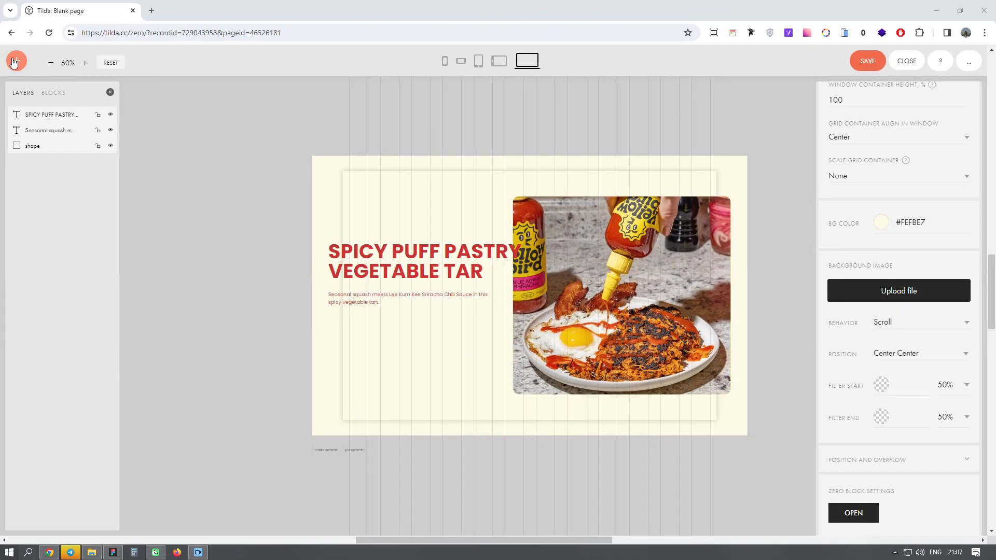
# - Add a button element to the block and place it beneath the paragraph, at about X -20, Y 509
pyautogui.click(14, 62)
pyautogui.click(50, 156)
pyautogui.scroll(4, 421, 240)
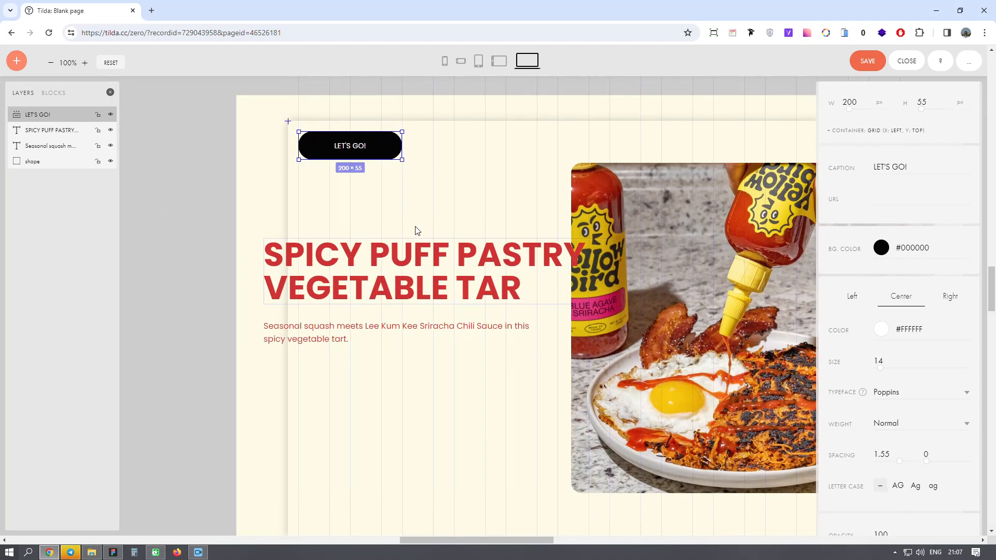
pyautogui.moveTo(365, 148); pyautogui.dragTo(349, 424)
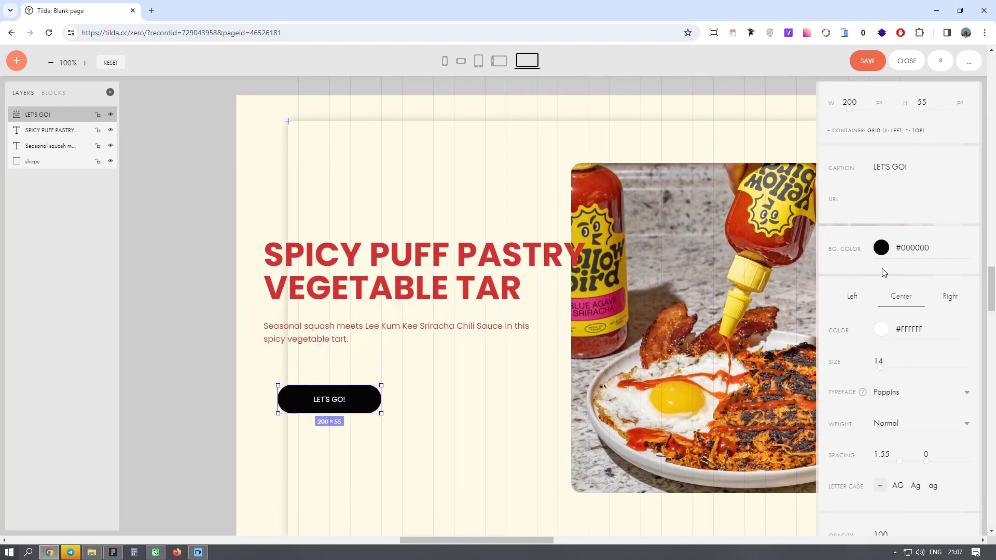
# - Set the button's container to Window Container
pyautogui.scroll(1, 883, 271)
pyautogui.scroll(-3, 905, 283)
pyautogui.scroll(2, 896, 332)
pyautogui.scroll(-9, 896, 331)
pyautogui.scroll(-2, 903, 275)
pyautogui.scroll(6, 903, 272)
pyautogui.scroll(7, 903, 261)
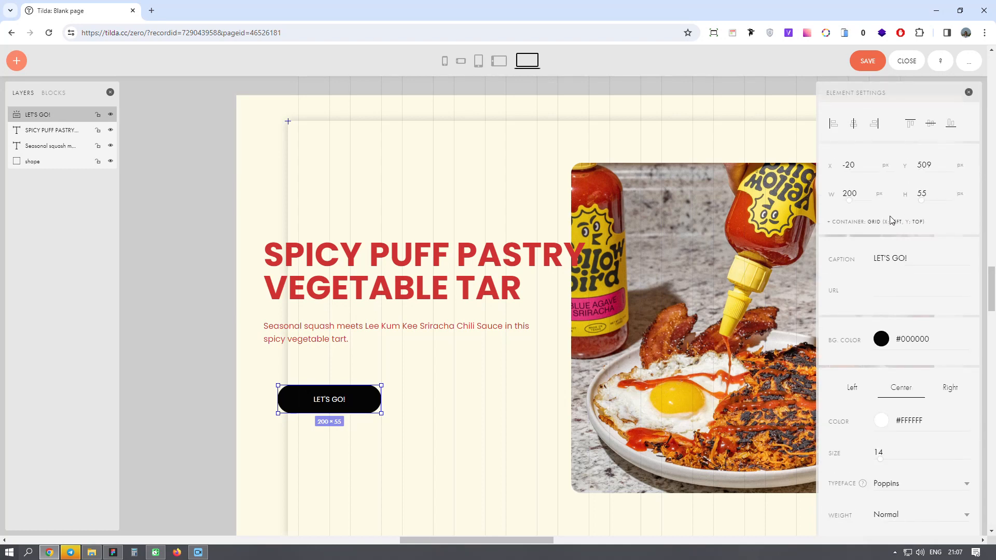
pyautogui.click(891, 221)
pyautogui.click(905, 273)
pyautogui.click(905, 296)
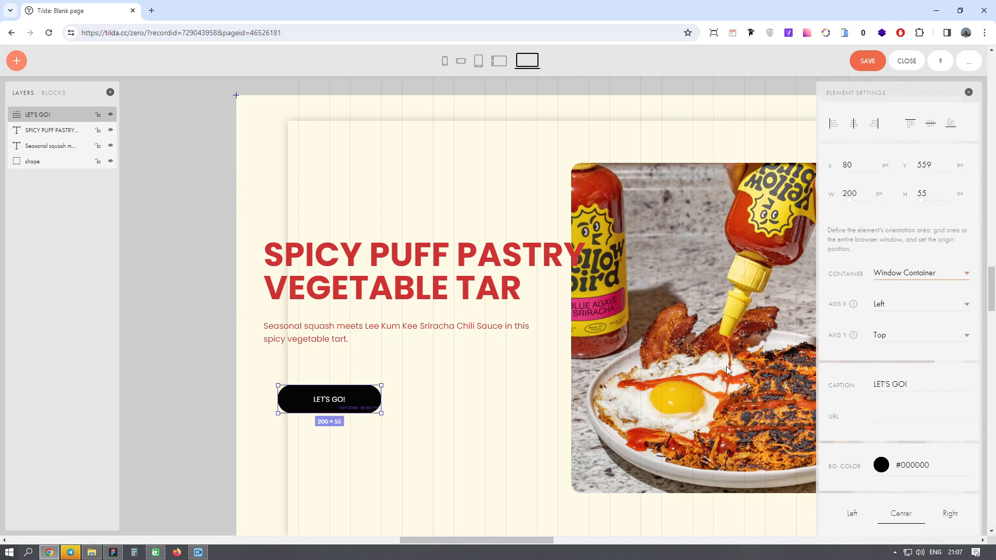
# - Set the button's width to 280 px and its caption to ORDER NOW
pyautogui.click(865, 194)
pyautogui.write('280')
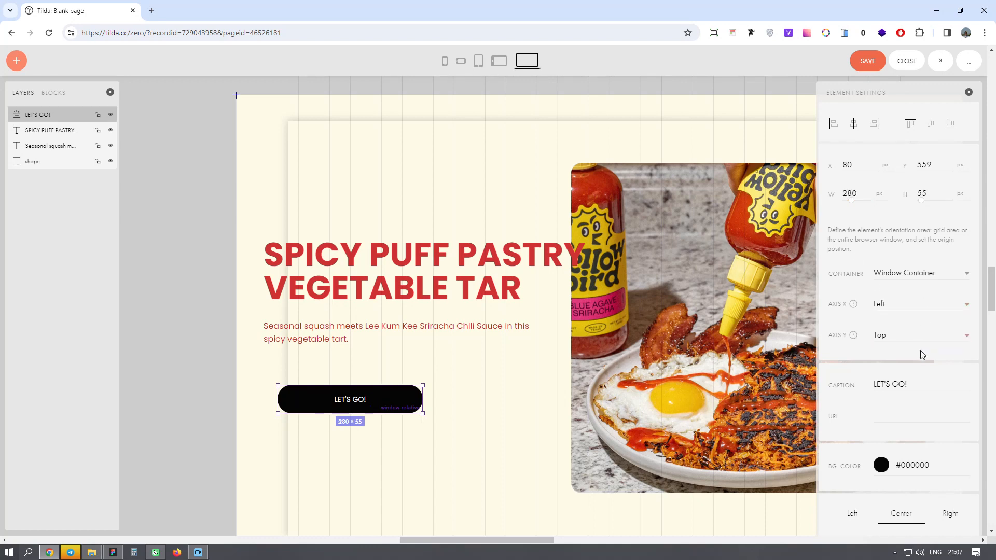
pyautogui.click(921, 379)
pyautogui.write('ORDER NO')
pyautogui.scroll(-1, 904, 374)
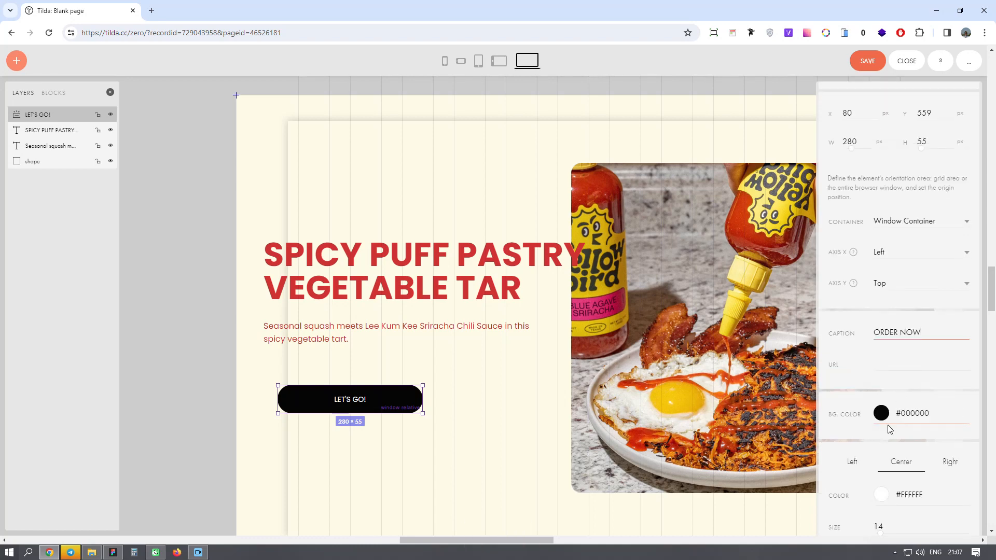
# - Remove the button's background color so that it has none
pyautogui.click(929, 413)
pyautogui.scroll(-2, 941, 404)
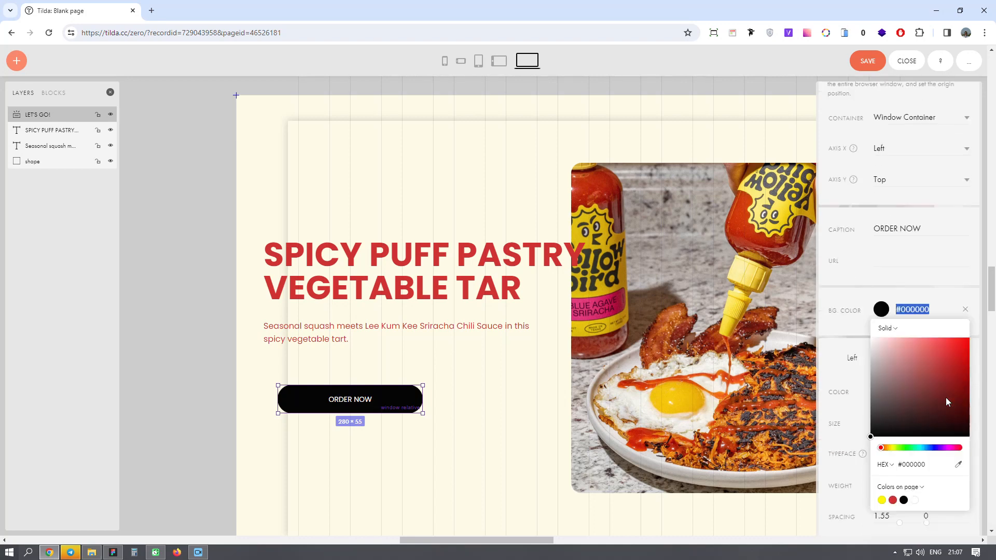
pyautogui.click(957, 299)
pyautogui.click(965, 310)
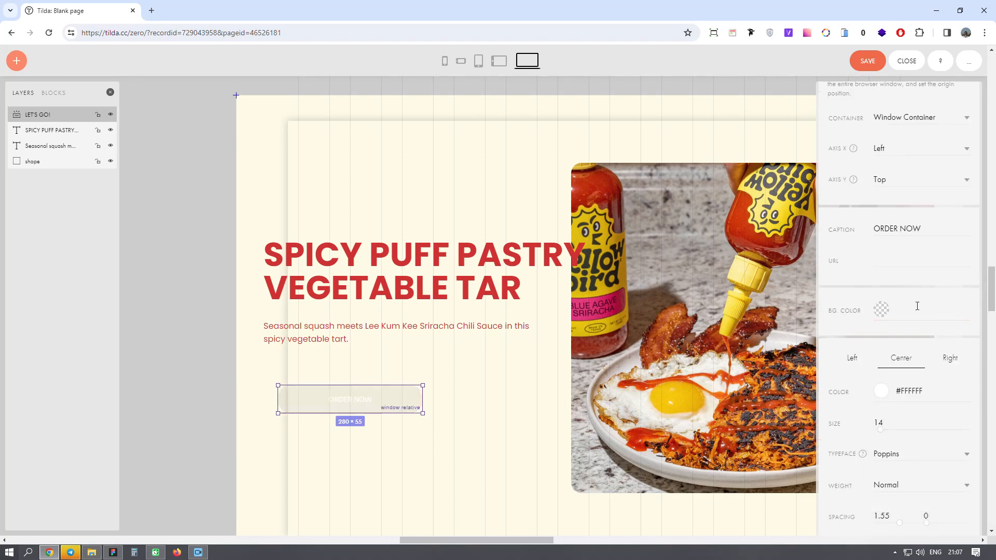
# - Set the button's text color to the page color #CF2E2E and its text size to 20
pyautogui.scroll(-1, 929, 314)
pyautogui.click(901, 330)
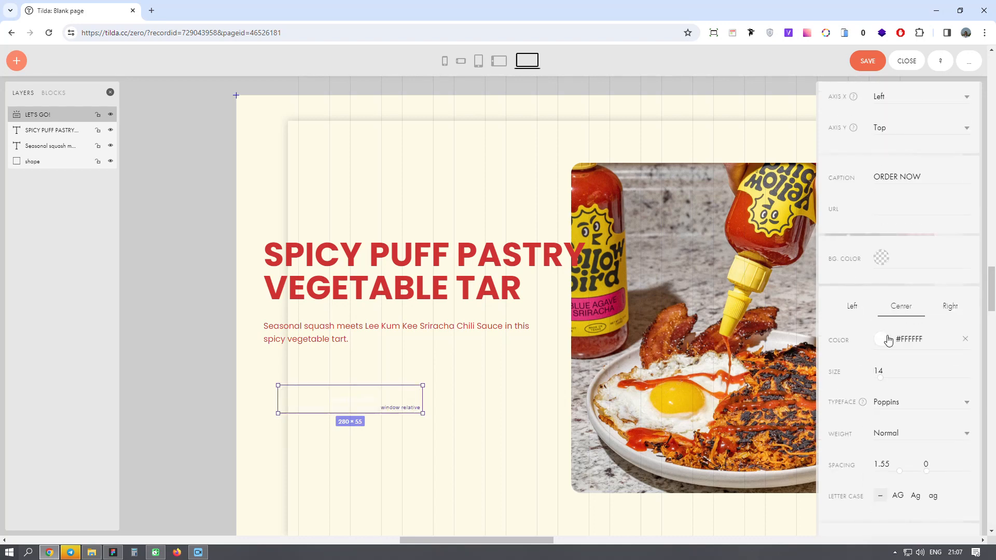
pyautogui.scroll(-2, 901, 330)
pyautogui.click(892, 408)
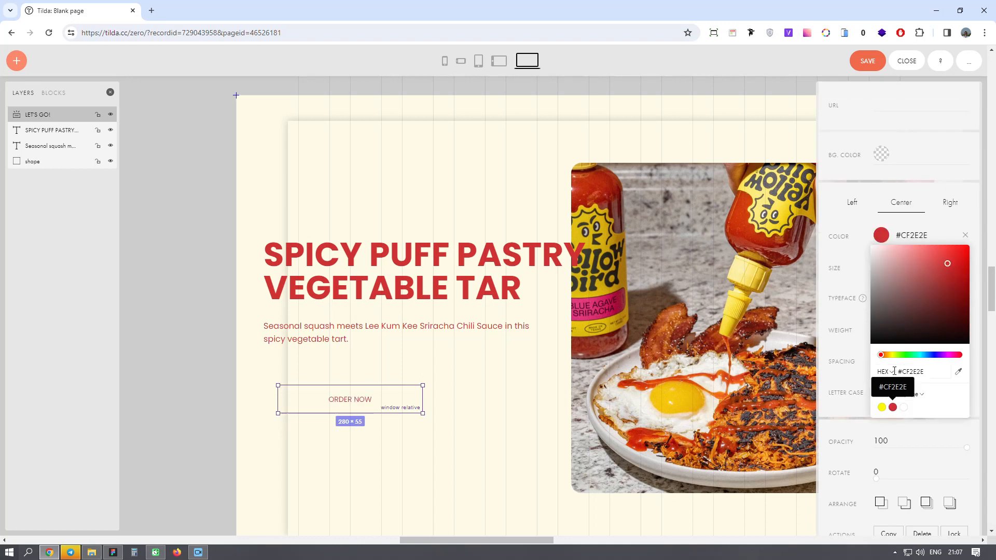
pyautogui.click(843, 290)
pyautogui.click(901, 274)
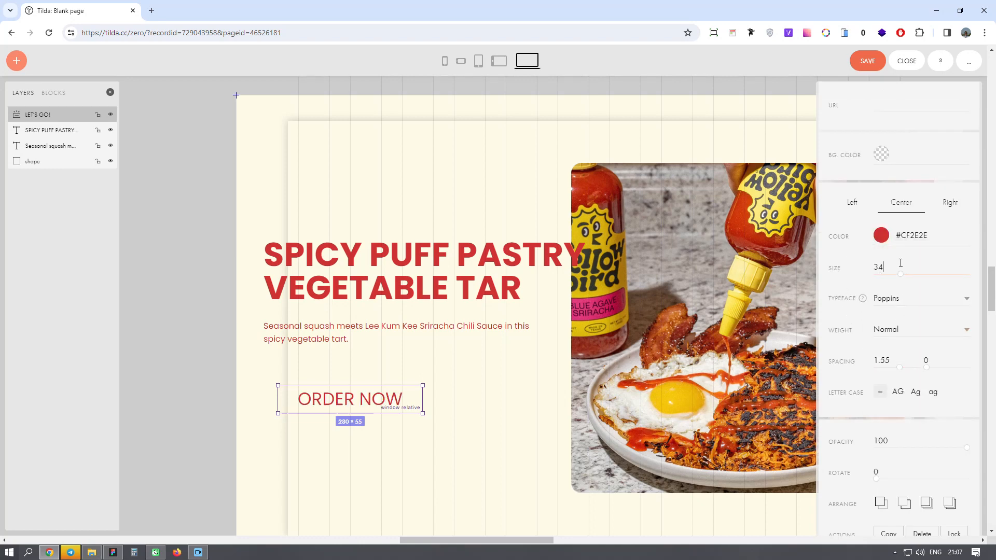
pyautogui.write('20')
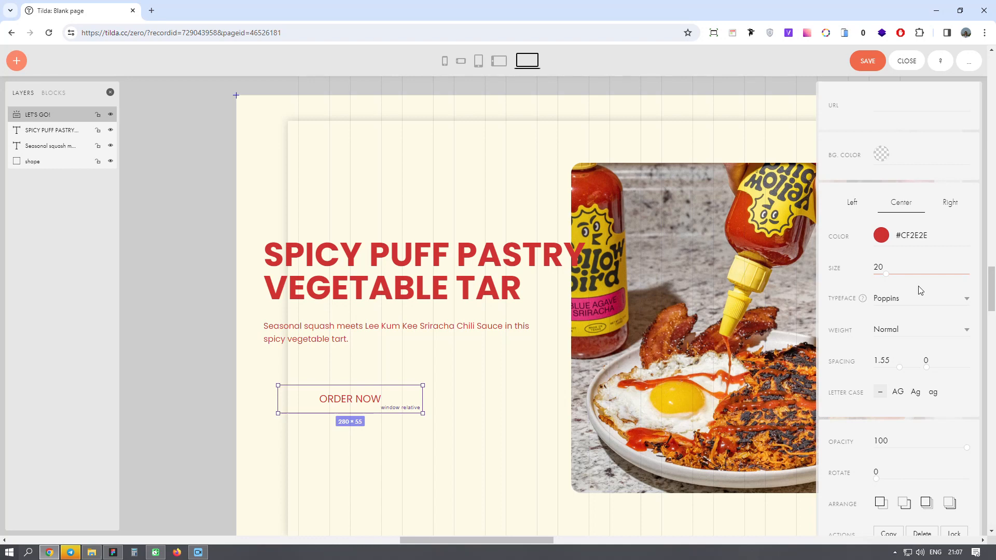
# - Set the font weight of the ORDER NOW button's text to Bold
pyautogui.scroll(-1, 905, 397)
pyautogui.click(903, 280)
pyautogui.click(901, 356)
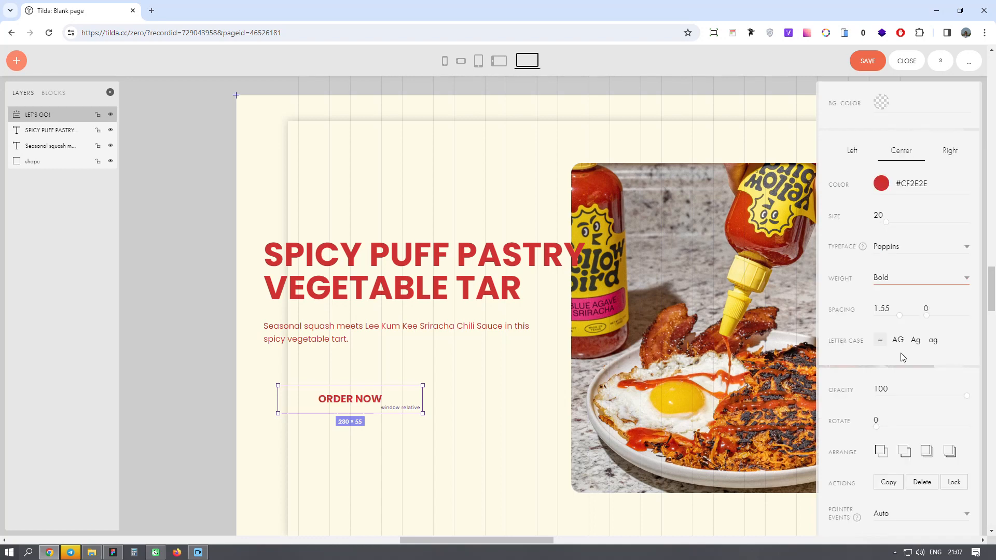
# - Give the button a border in the page color #CF2E2E with a size of 2 px and a radius of 10
pyautogui.scroll(-5, 930, 231)
pyautogui.scroll(-2, 929, 232)
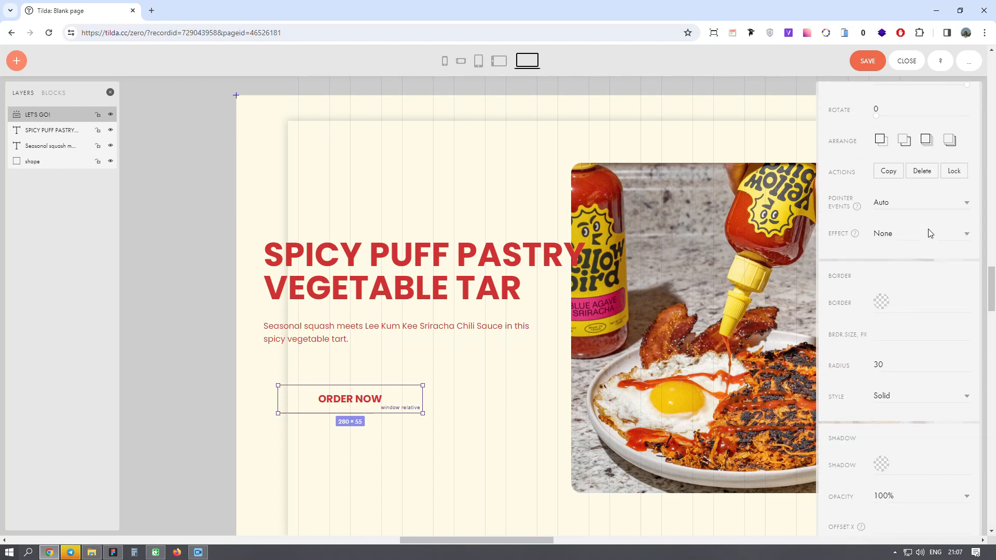
pyautogui.click(882, 252)
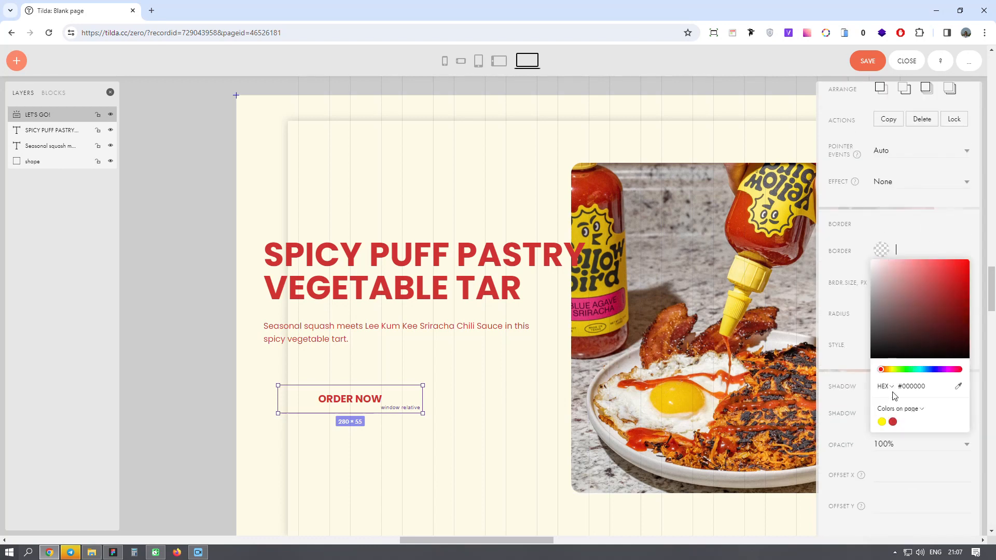
pyautogui.click(893, 424)
pyautogui.click(892, 233)
pyautogui.click(896, 284)
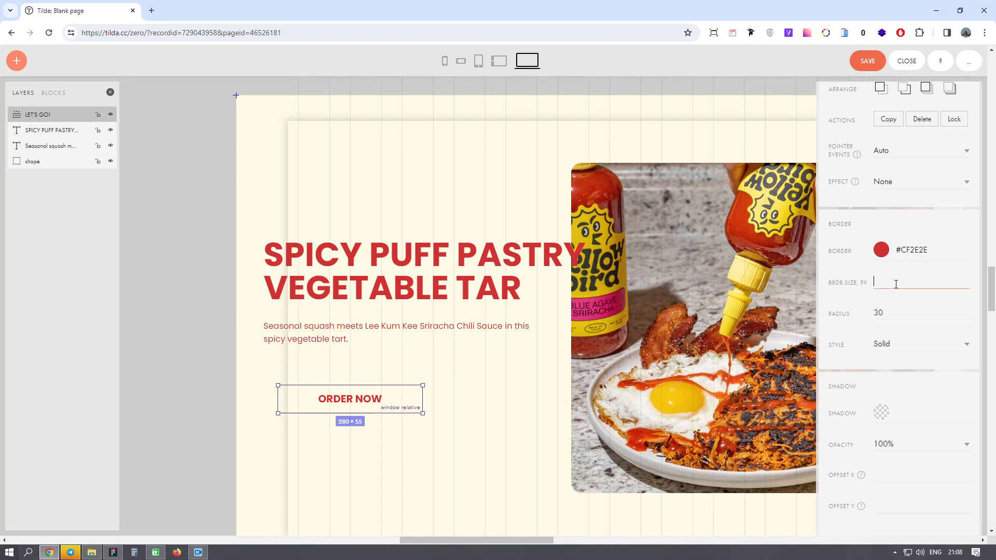
pyautogui.write('2')
pyautogui.press('Tab')
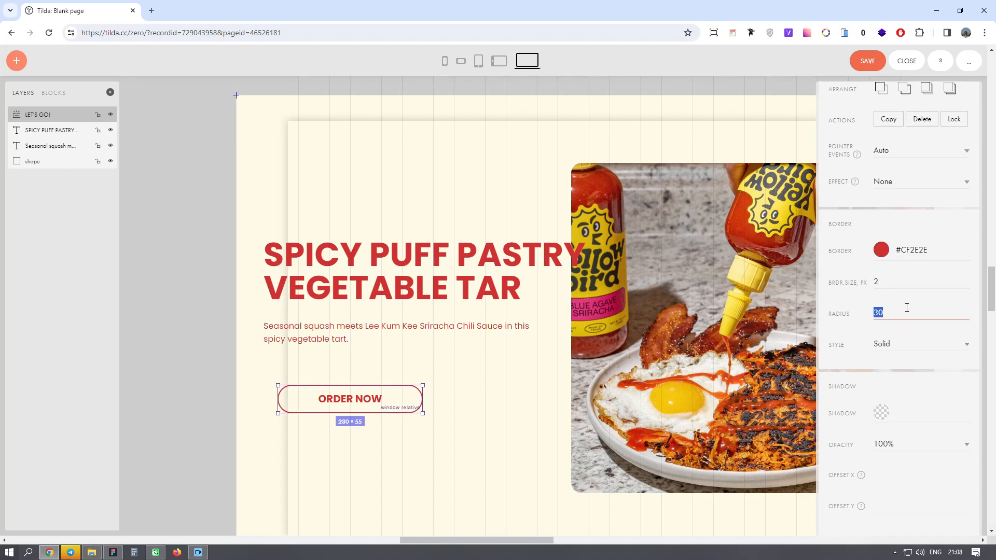
pyautogui.write('10')
pyautogui.click(913, 295)
pyautogui.scroll(-1, 917, 314)
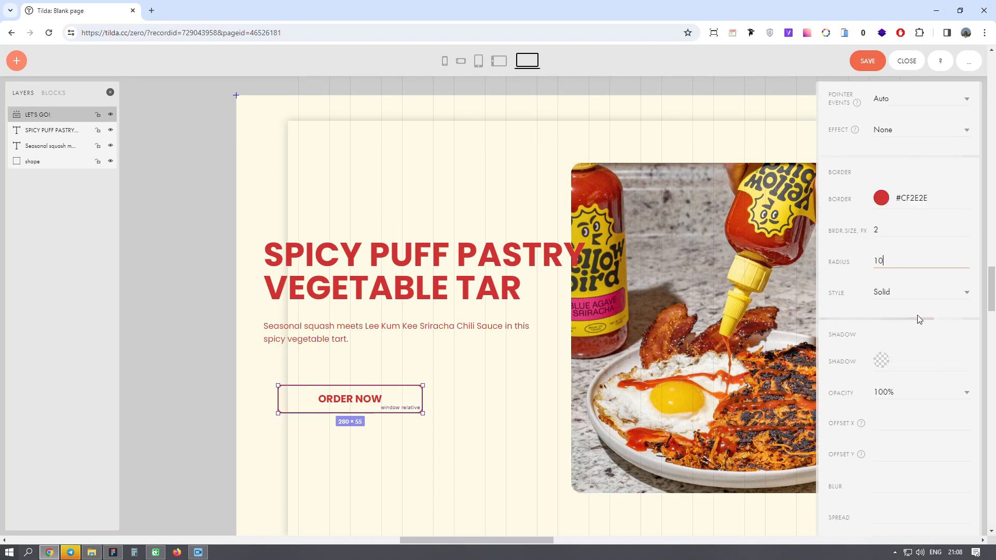
# - Set the button's text color on hover to #FFFFFF and its hover duration to 1
pyautogui.scroll(-5, 915, 329)
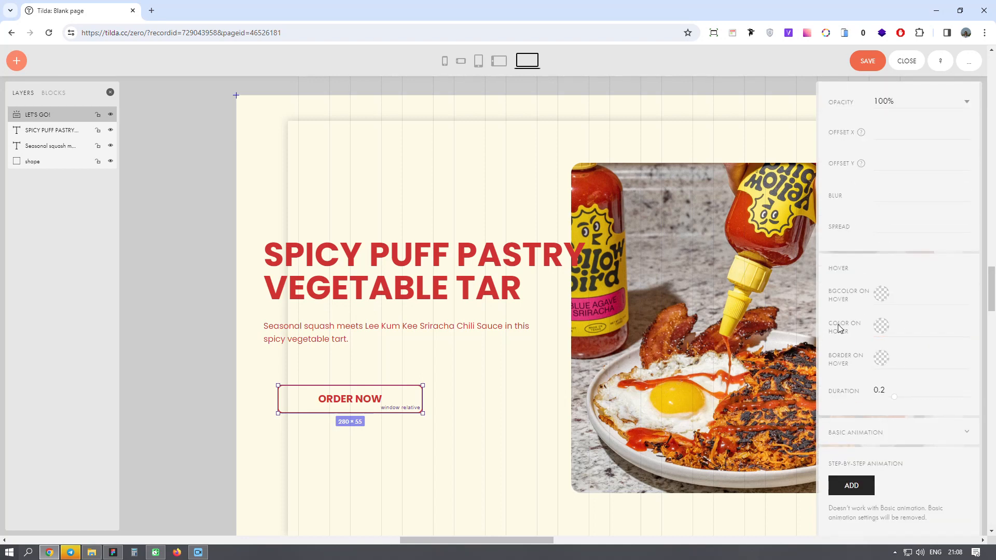
pyautogui.click(880, 327)
pyautogui.click(917, 320)
pyautogui.click(932, 317)
pyautogui.click(857, 377)
pyautogui.click(903, 388)
pyautogui.press('Return')
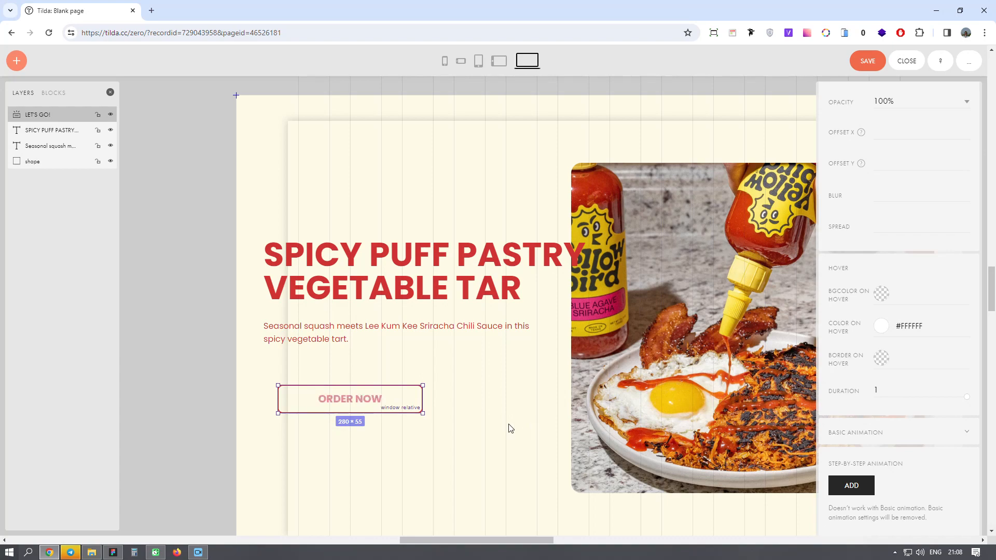
# - Add the CSS class name wavy to the ORDER NOW button and save the block
pyautogui.scroll(3, 478, 320)
pyautogui.rightClick(394, 376)
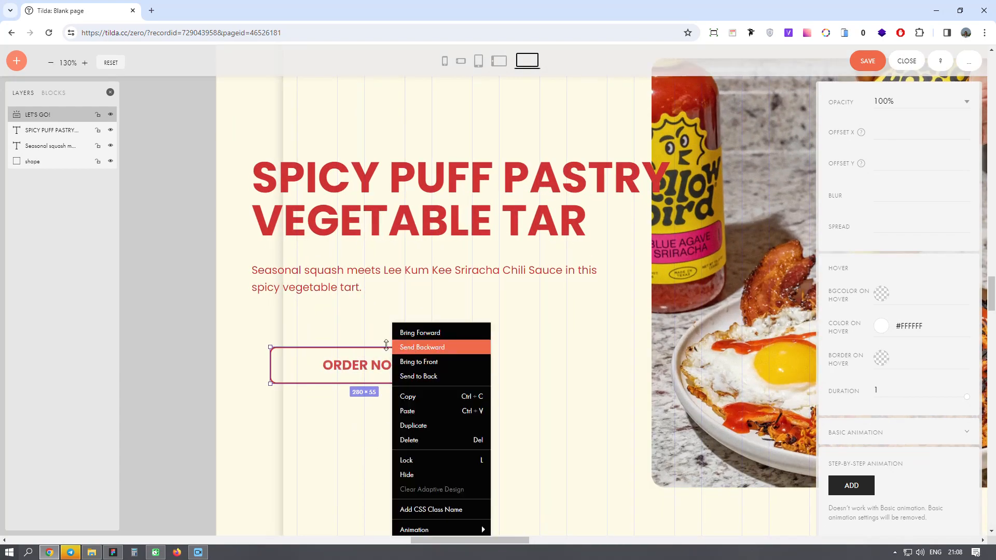
pyautogui.click(421, 509)
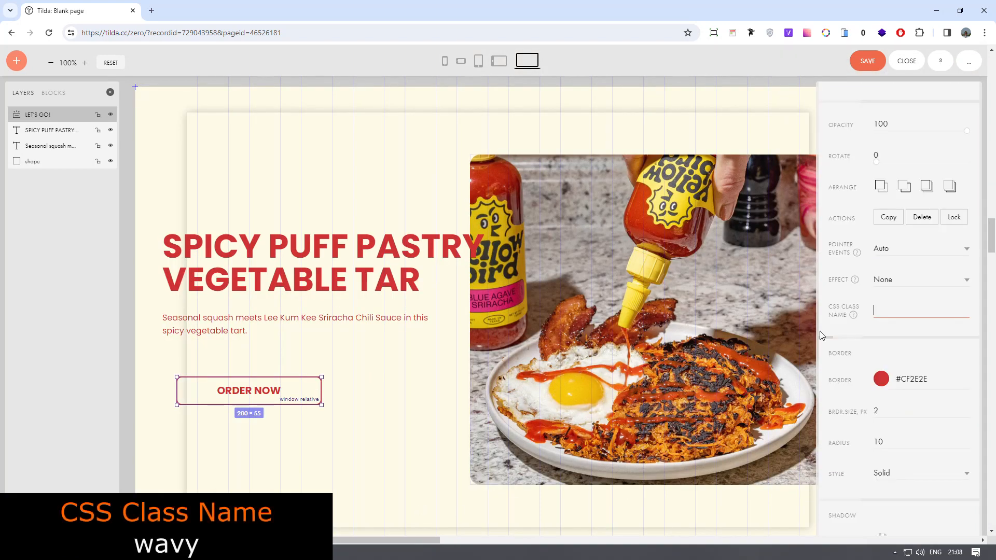
pyautogui.write('wavy')
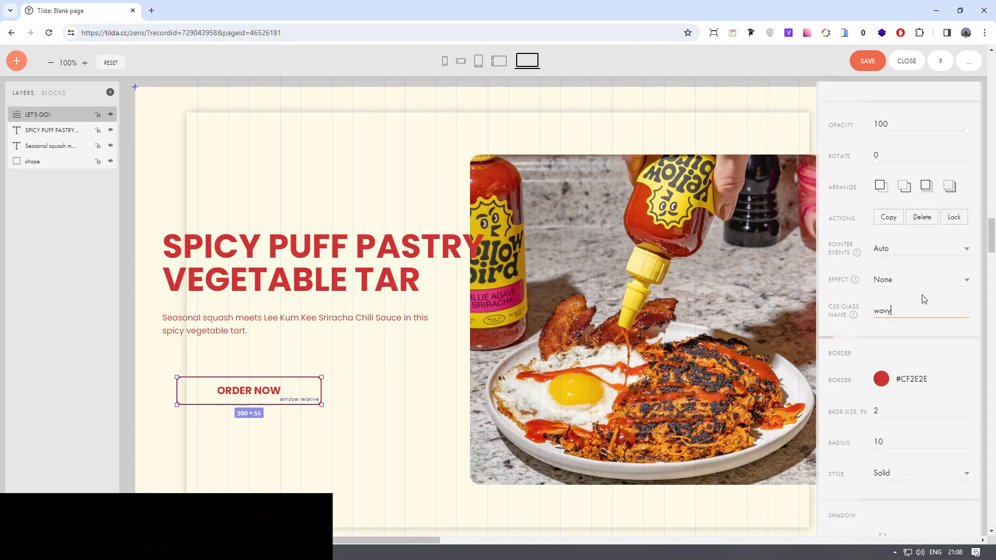
pyautogui.press('Return')
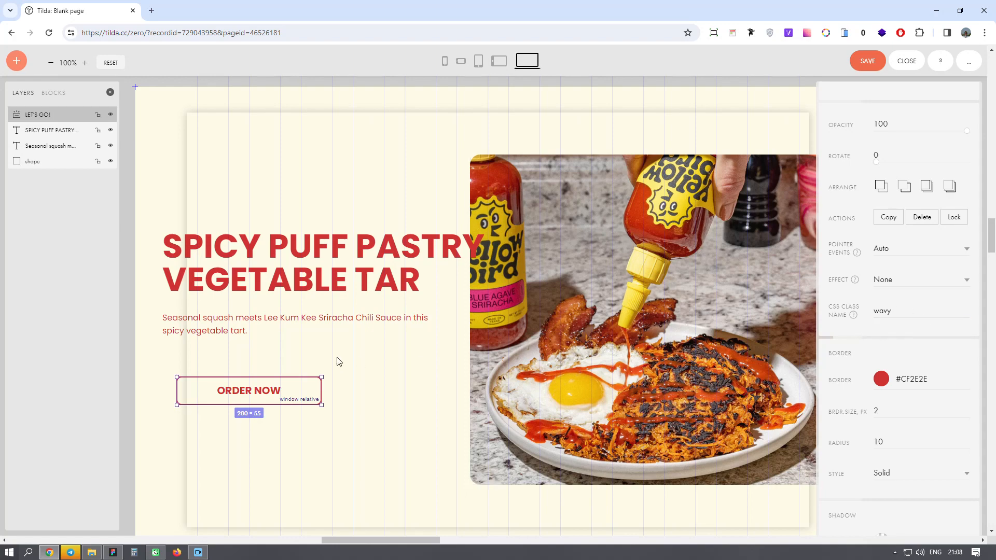
pyautogui.scroll(-1, 337, 358)
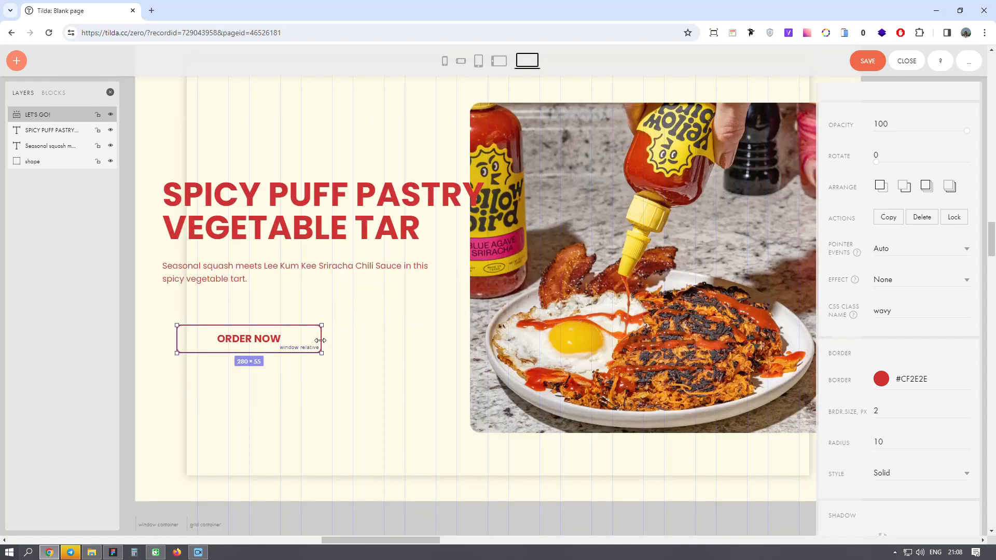
pyautogui.click(873, 65)
# - Add wave.png from the img folder in File Explorer to the Zero Block canvas as an image
pyautogui.click(91, 552)
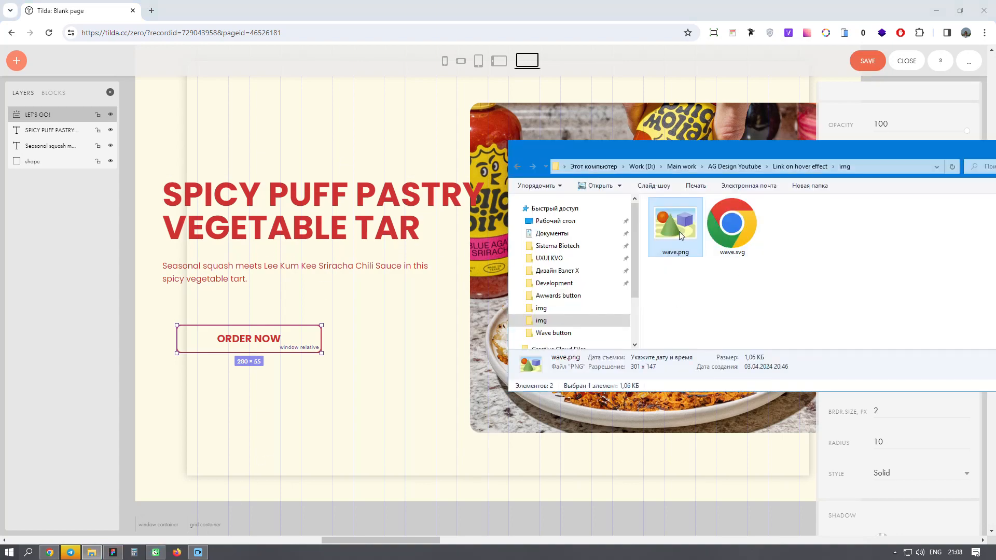
pyautogui.click(289, 448)
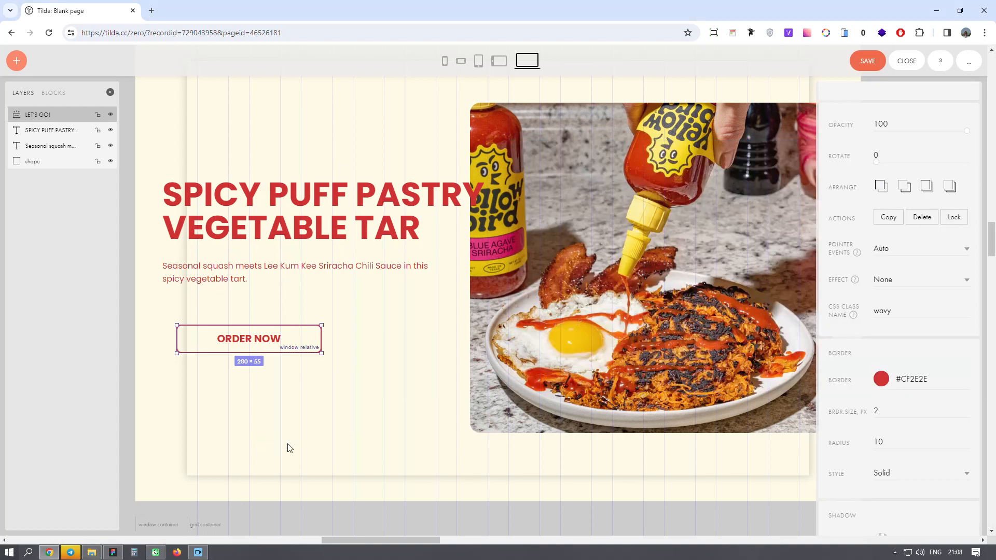
pyautogui.scroll(-3, 402, 433)
pyautogui.scroll(3, 362, 203)
pyautogui.scroll(-1, 362, 203)
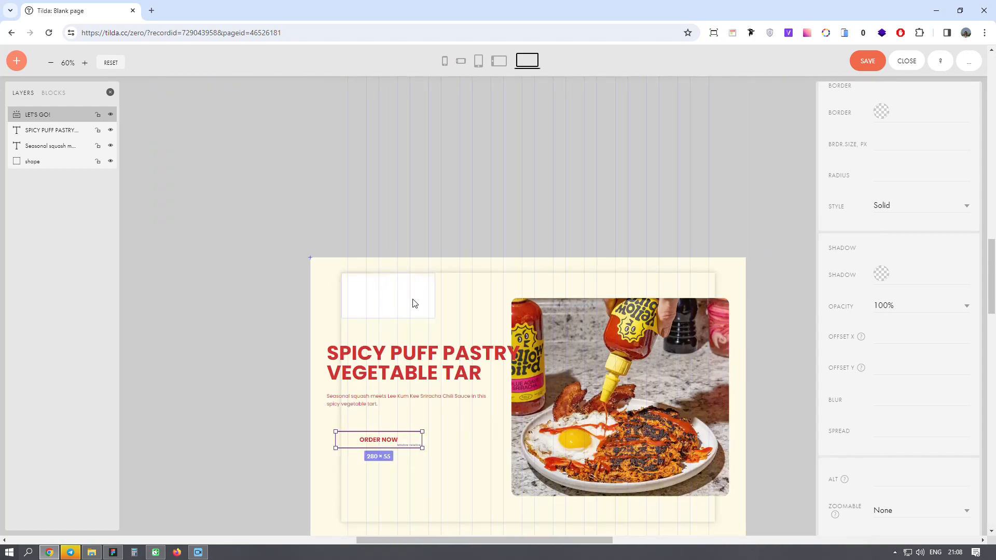
# - Move the wave image off the artboard into the empty area above it
pyautogui.click(396, 301)
pyautogui.moveTo(398, 298); pyautogui.dragTo(448, 200)
pyautogui.scroll(4, 556, 161)
pyautogui.moveTo(438, 247); pyautogui.dragTo(433, 223)
pyautogui.scroll(-4, 263, 223)
pyautogui.scroll(1, 296, 258)
pyautogui.scroll(7, 295, 258)
pyautogui.moveTo(477, 230); pyautogui.dragTo(501, 230)
pyautogui.click(529, 271)
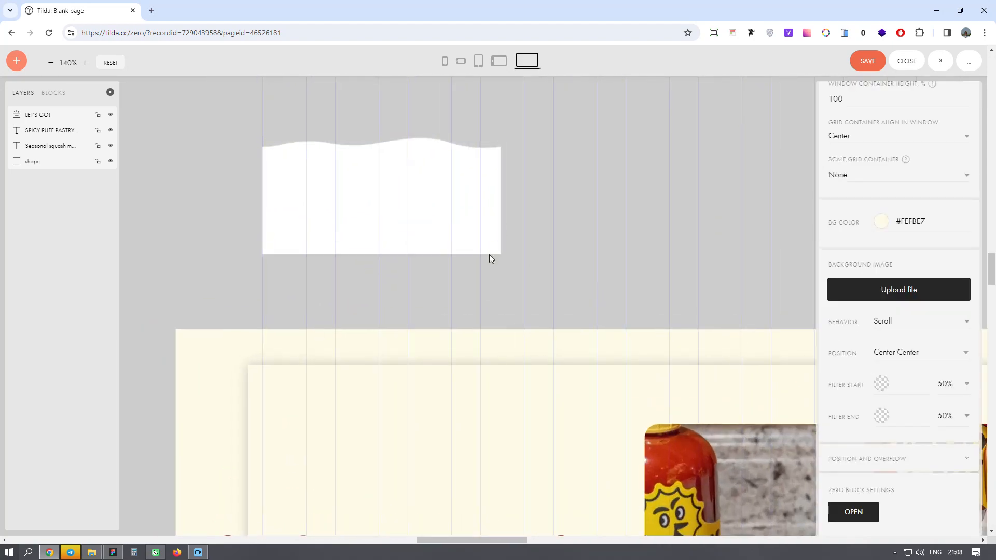
# - Copy the image URL of the wave image
pyautogui.click(385, 210)
pyautogui.scroll(-3, 385, 209)
pyautogui.rightClick(346, 174)
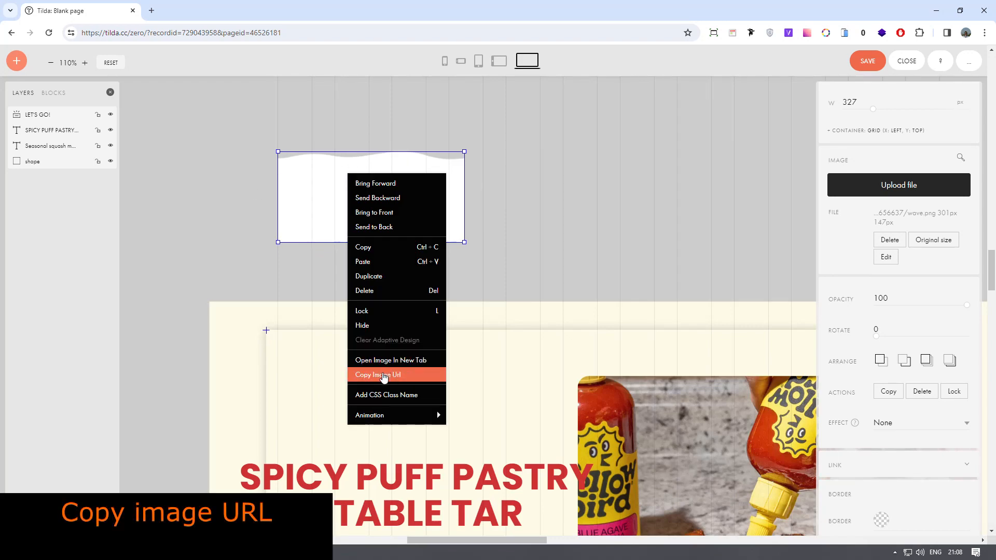
pyautogui.click(384, 375)
# - Align the ORDER NOW button with the left edge of the description paragraph
pyautogui.scroll(-4, 399, 224)
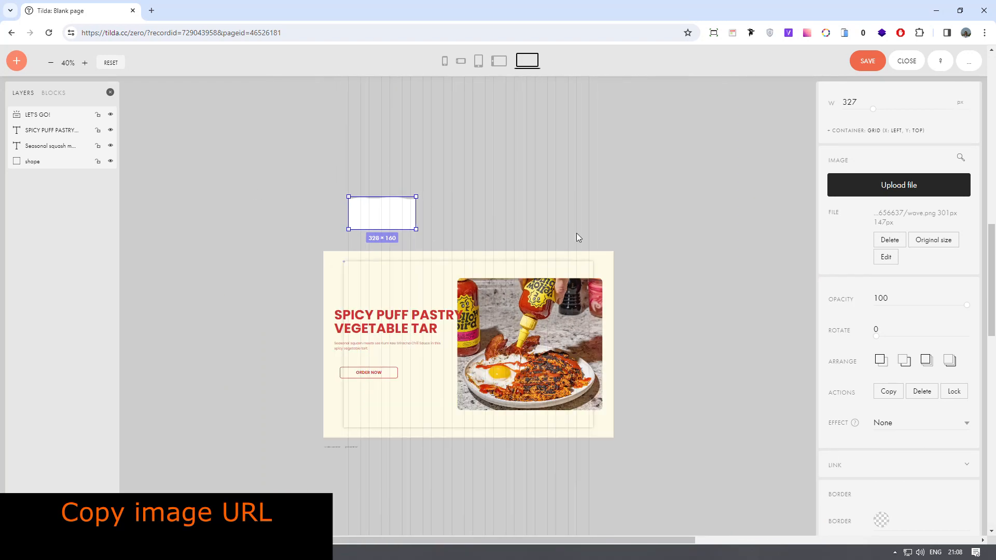
pyautogui.scroll(3, 373, 356)
pyautogui.scroll(4, 347, 406)
pyautogui.click(363, 412)
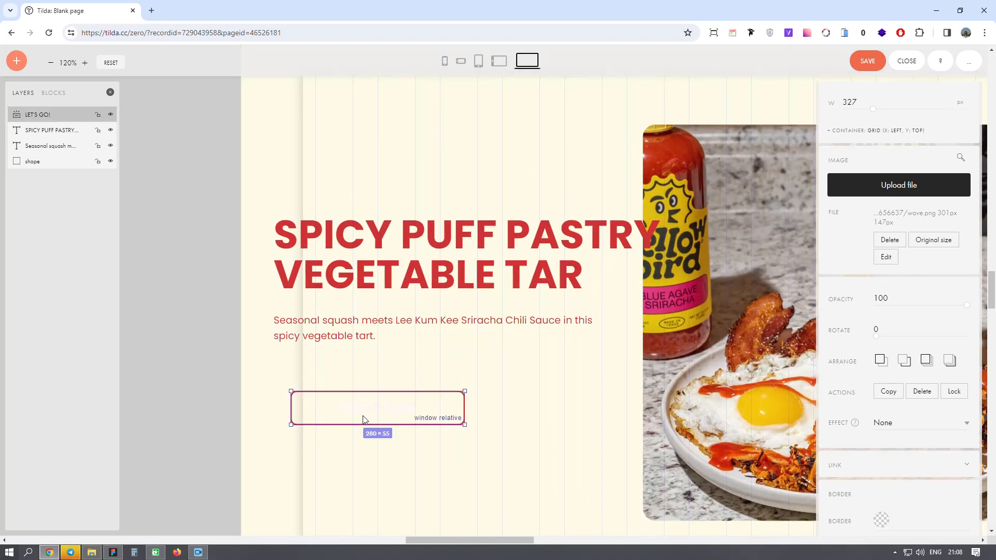
pyautogui.keyDown('shift'); pyautogui.click(366, 343); pyautogui.keyUp('shift')
pyautogui.scroll(-4, 882, 216)
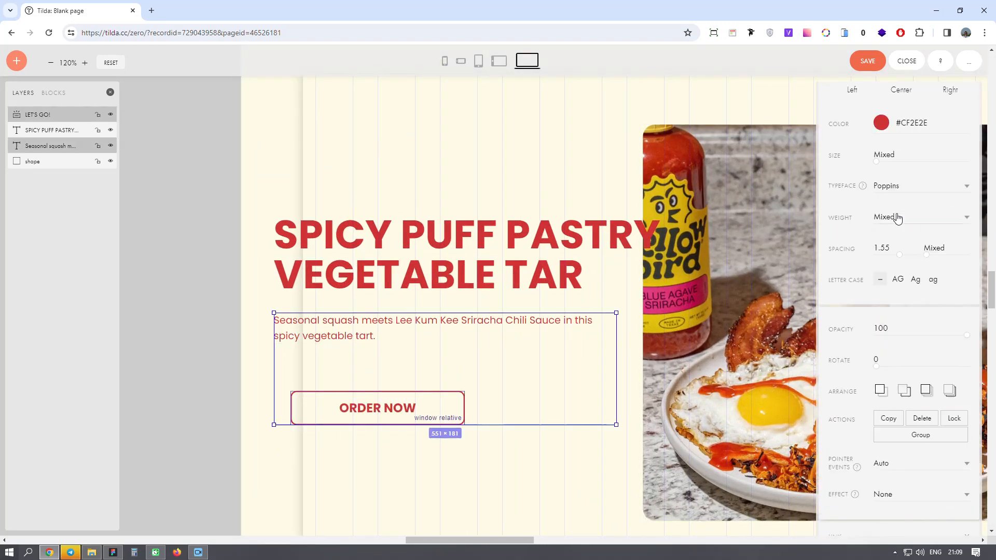
pyautogui.scroll(-5, 884, 212)
pyautogui.scroll(10, 890, 222)
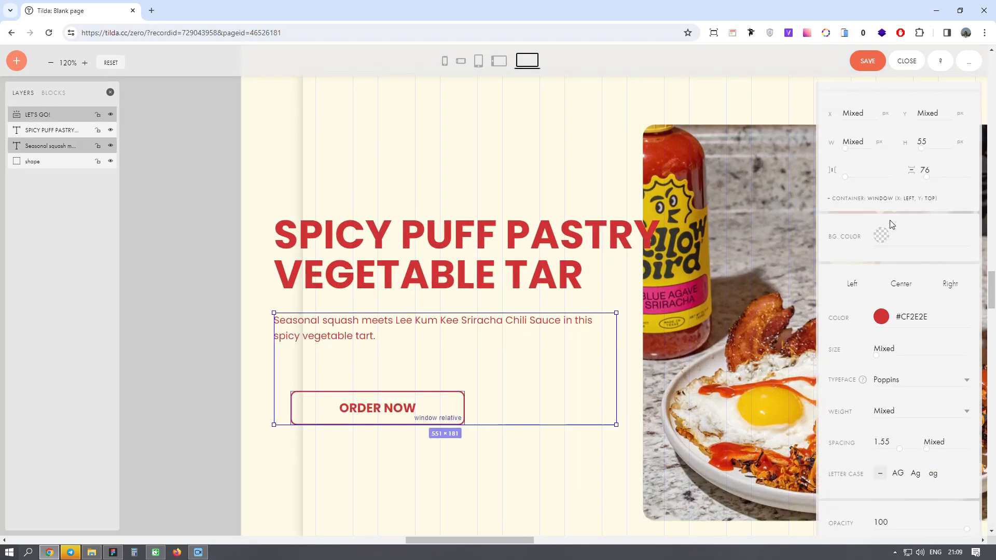
pyautogui.click(837, 149)
pyautogui.click(417, 115)
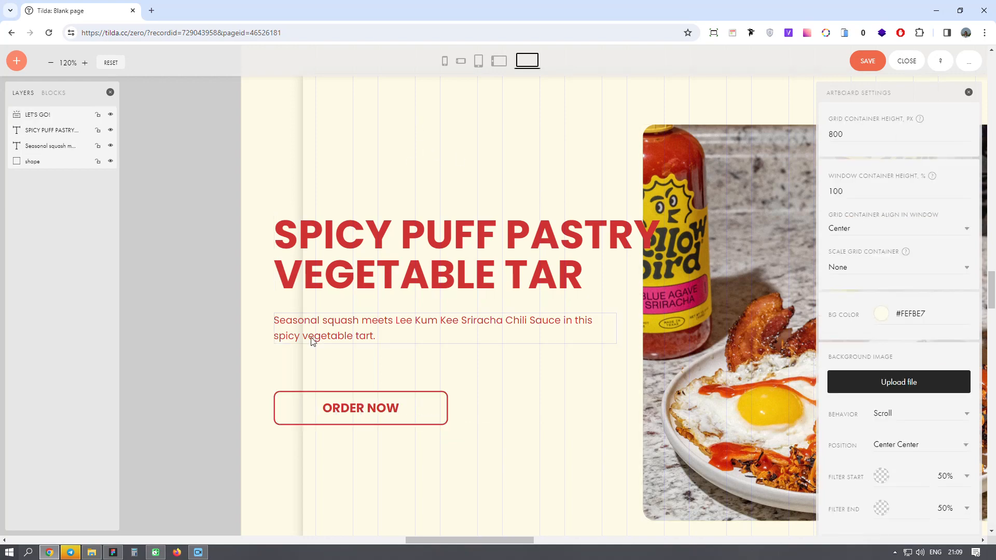
# - Save the Zero Block and close its editor to return to the page
pyautogui.scroll(-4, 376, 469)
pyautogui.click(867, 61)
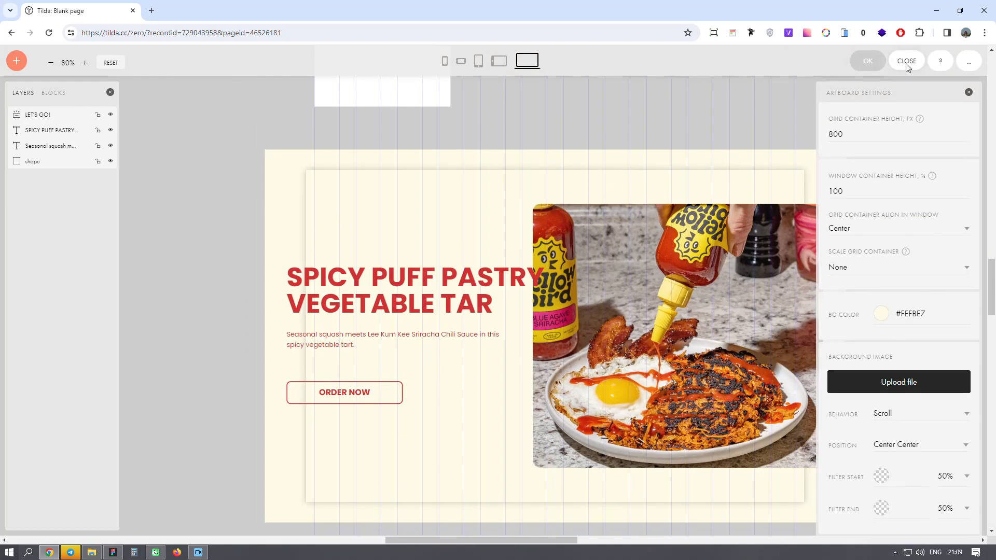
pyautogui.click(907, 61)
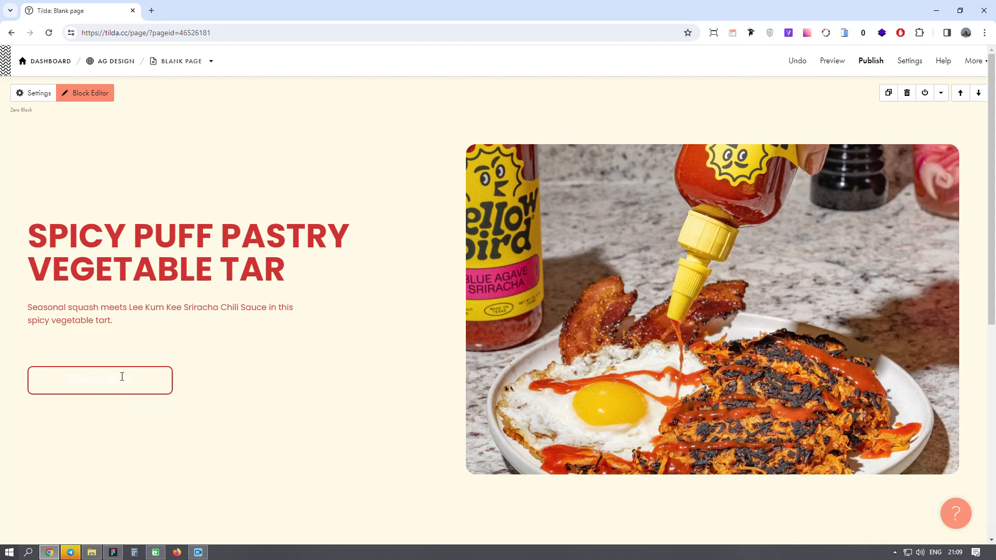
# - Reopen the block editor, set the ORDER NOW button's URL to #, and save and close the block
pyautogui.click(116, 93)
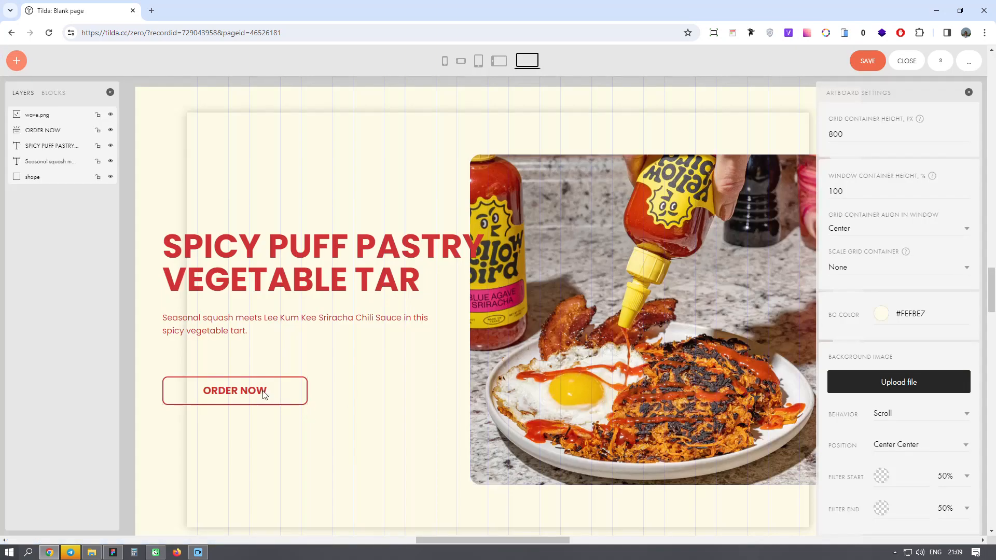
pyautogui.click(264, 395)
pyautogui.click(915, 291)
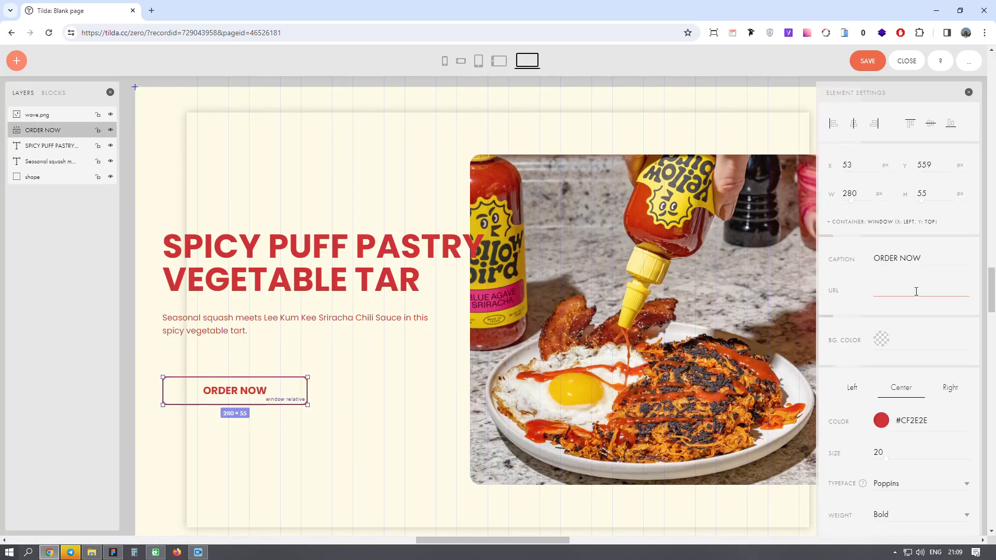
pyautogui.click(867, 61)
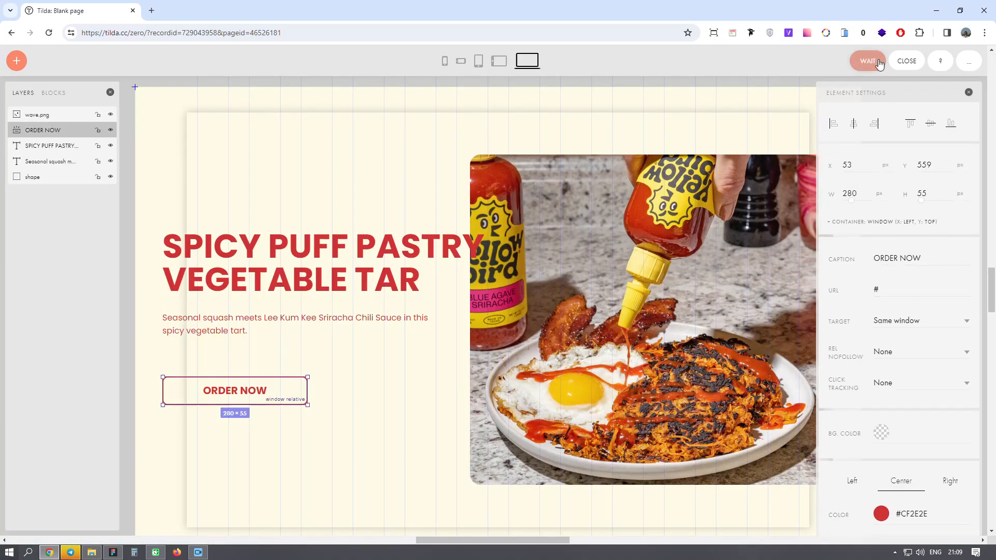
pyautogui.click(906, 61)
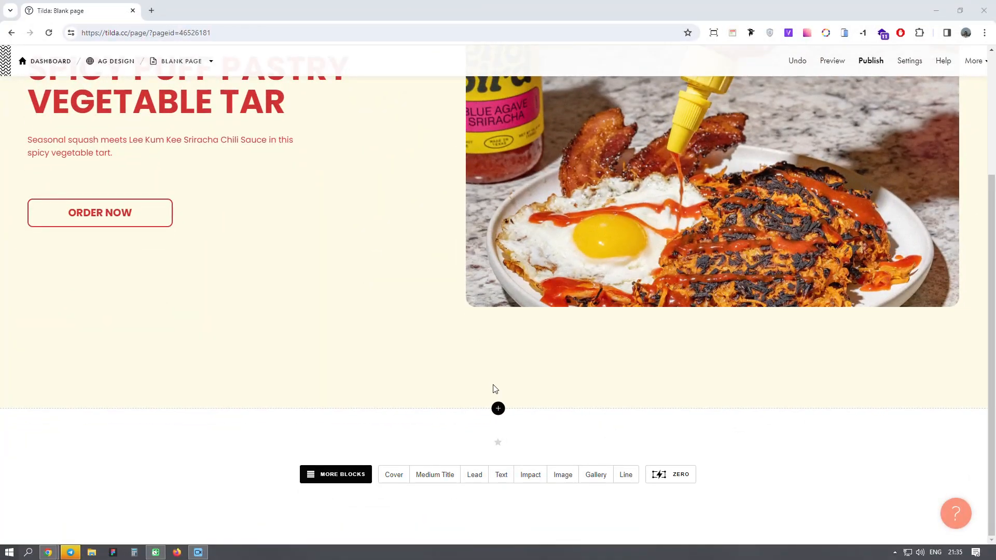
# - Add a T123 Embed HTML code block from the Other category below the Zero Block
pyautogui.click(498, 408)
pyautogui.scroll(-6, 132, 408)
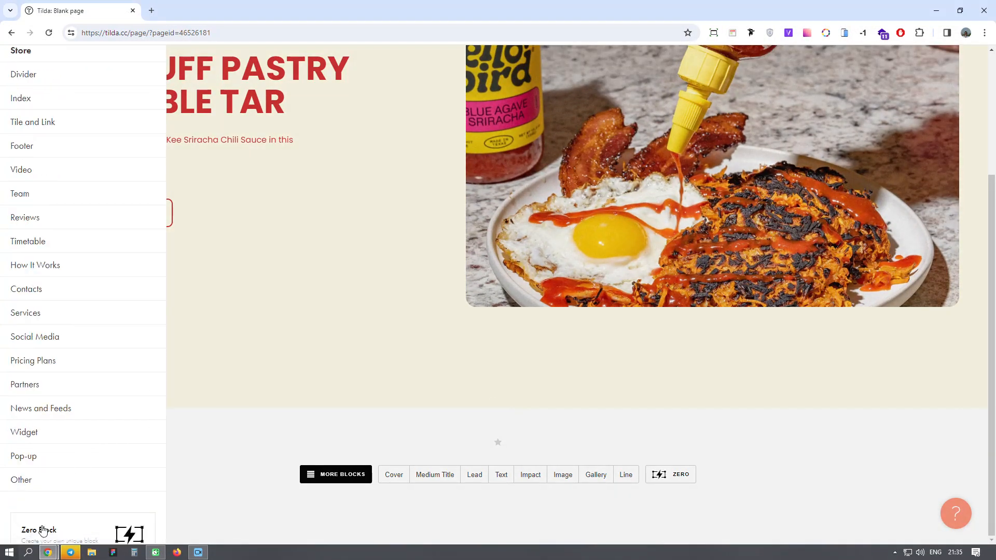
pyautogui.click(66, 479)
pyautogui.click(231, 111)
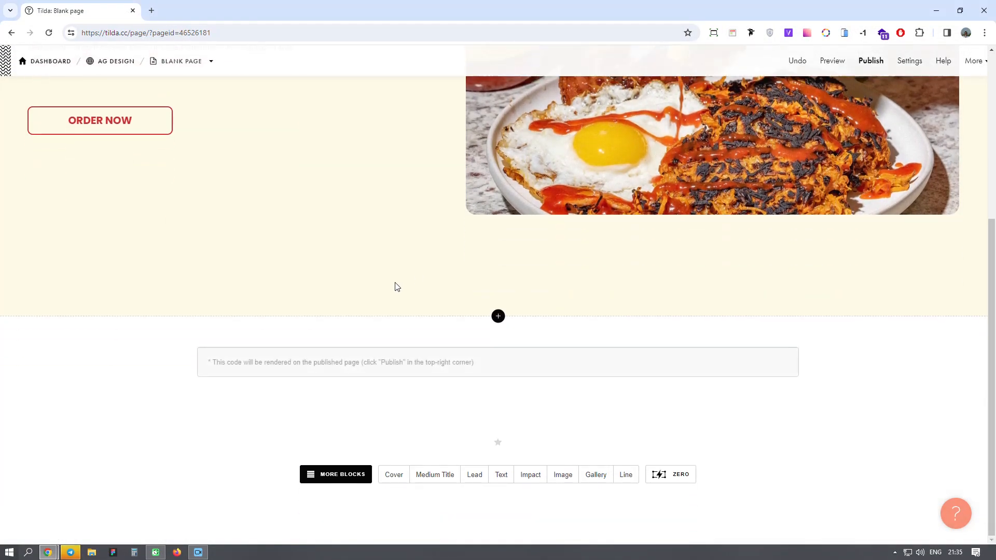
# - Open the HTML block's code content and paste the copied wave.png URL on the first line
pyautogui.click(116, 332)
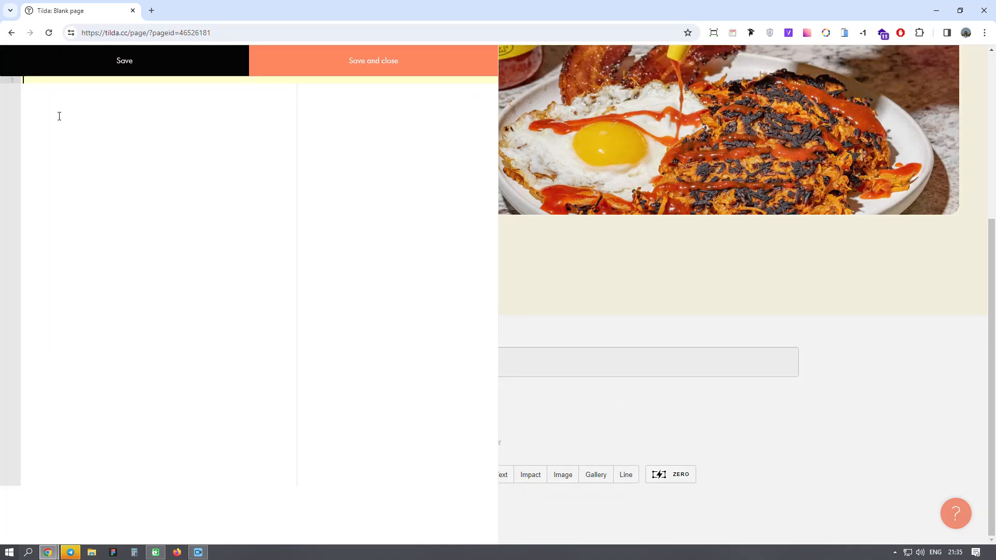
pyautogui.click(543, 258)
pyautogui.scroll(3, 543, 257)
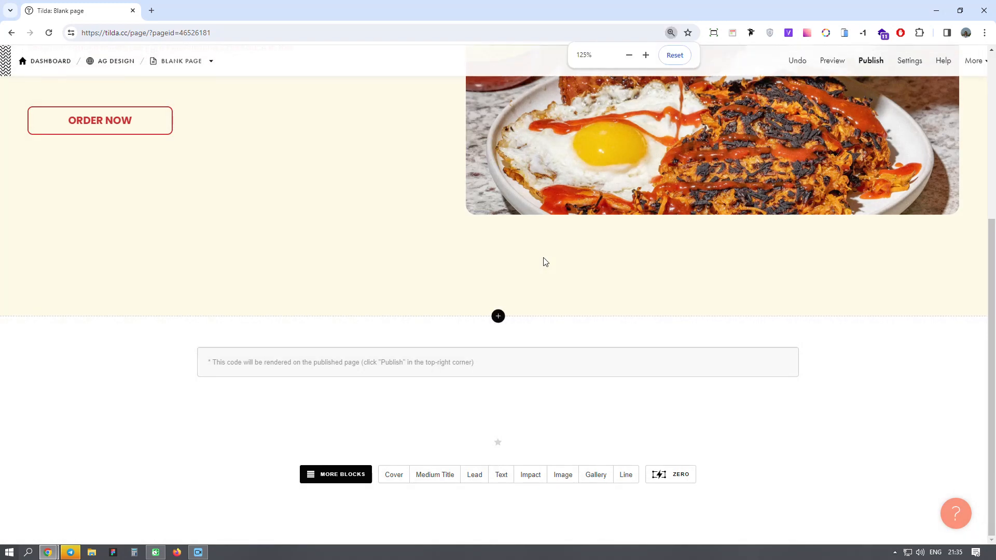
pyautogui.scroll(-1, 482, 365)
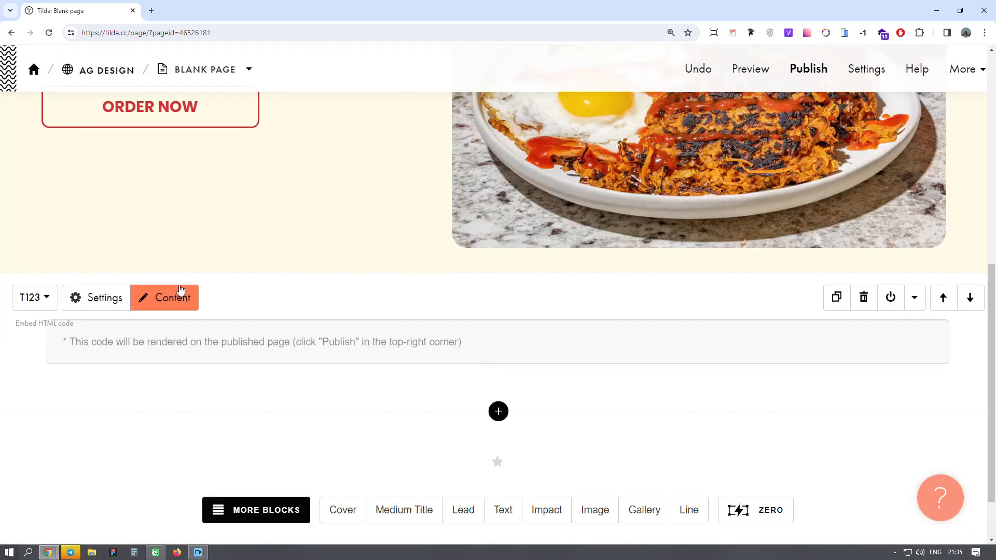
pyautogui.click(174, 294)
pyautogui.press('BackSpace')
pyautogui.hotkey('ctrl', 'v')
# - Insert an empty <style> element below the image URL, with blank lines inside it for the CSS rules
pyautogui.press('Return')
pyautogui.press('Return')
pyautogui.write('<style>')
pyautogui.press('Return')
pyautogui.press('Return')
pyautogui.press('Return')
pyautogui.press('Up')
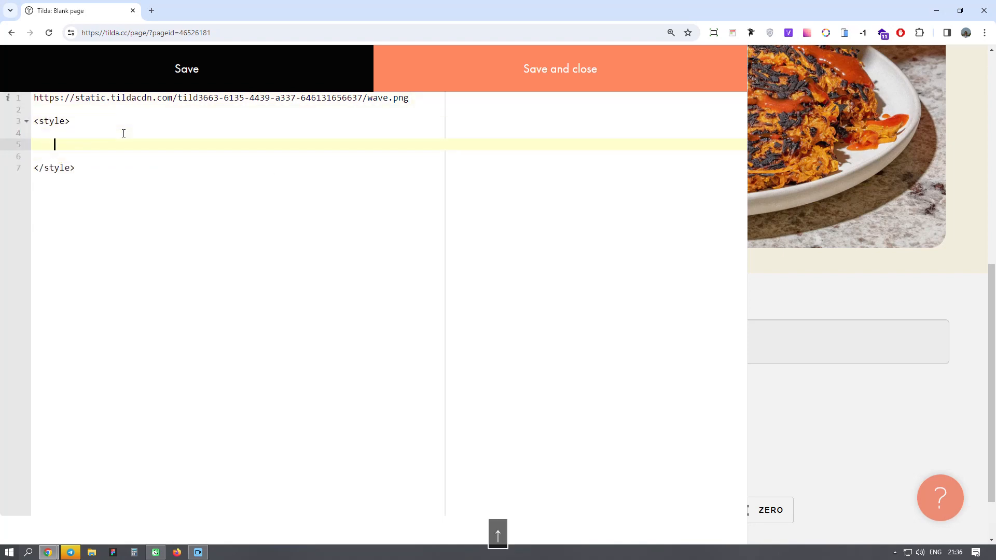
# - Write a .wavy CSS rule inside the style element with overflow: hidden and border-radius: 10px
pyautogui.write('.wavy{')
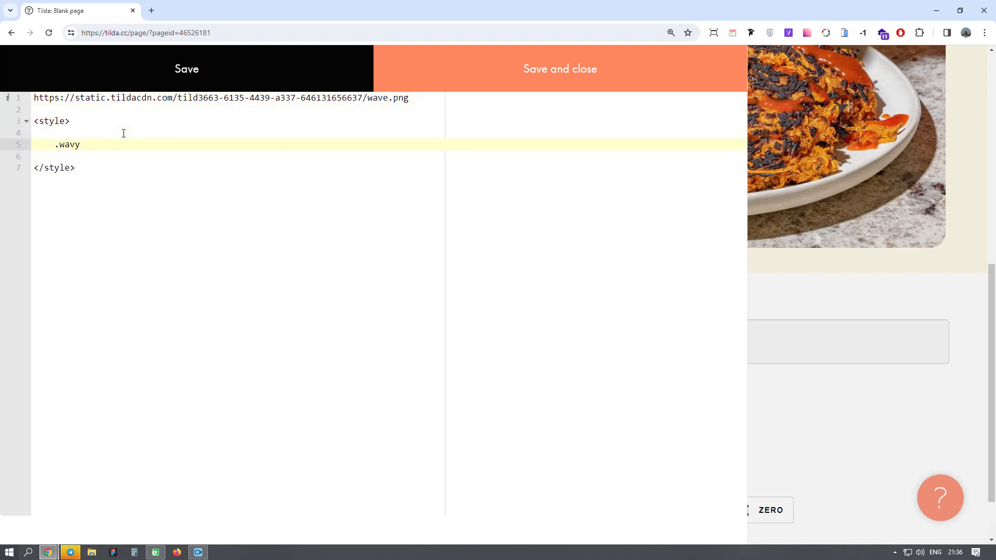
pyautogui.press('Return')
pyautogui.write('over')
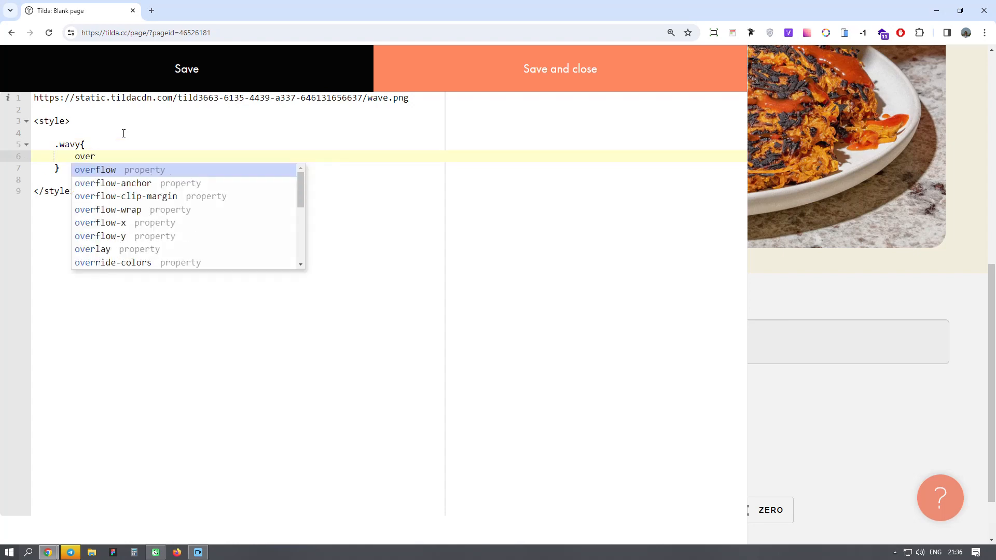
pyautogui.press('Return')
pyautogui.write('hidden:')
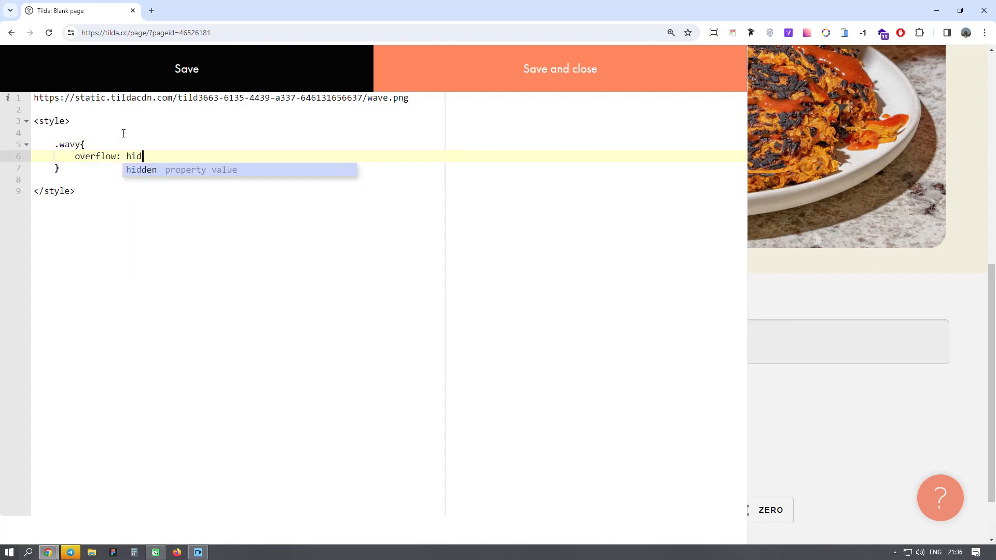
pyautogui.press('Return')
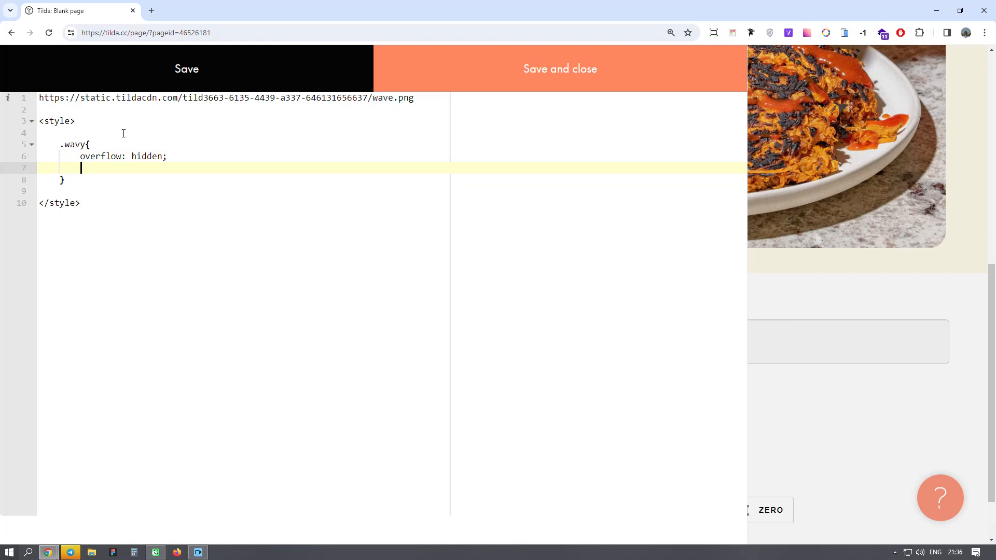
pyautogui.write('border-radius')
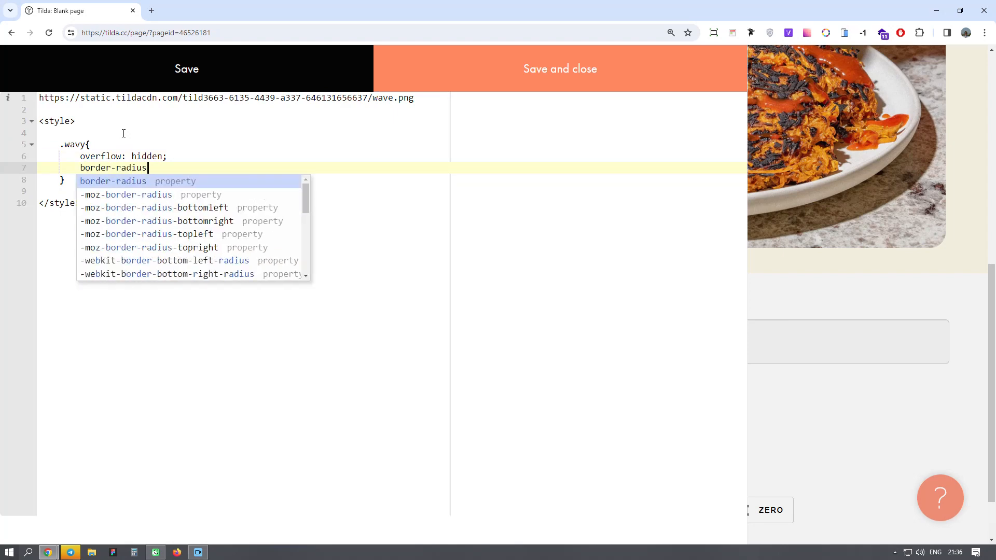
pyautogui.write(':10px')
# - Start a .wavy::after rule below the .wavy rule and give it position: absolute
pyautogui.press('Down')
pyautogui.press('Return')
pyautogui.press('Return')
pyautogui.write('.wavy::after')
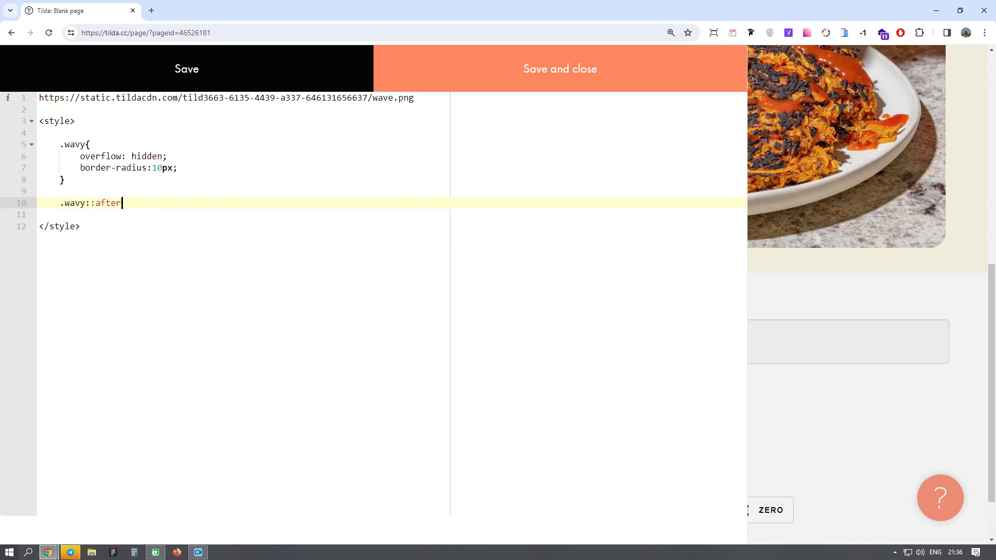
pyautogui.write('{')
pyautogui.press('Return')
pyautogui.write('po')
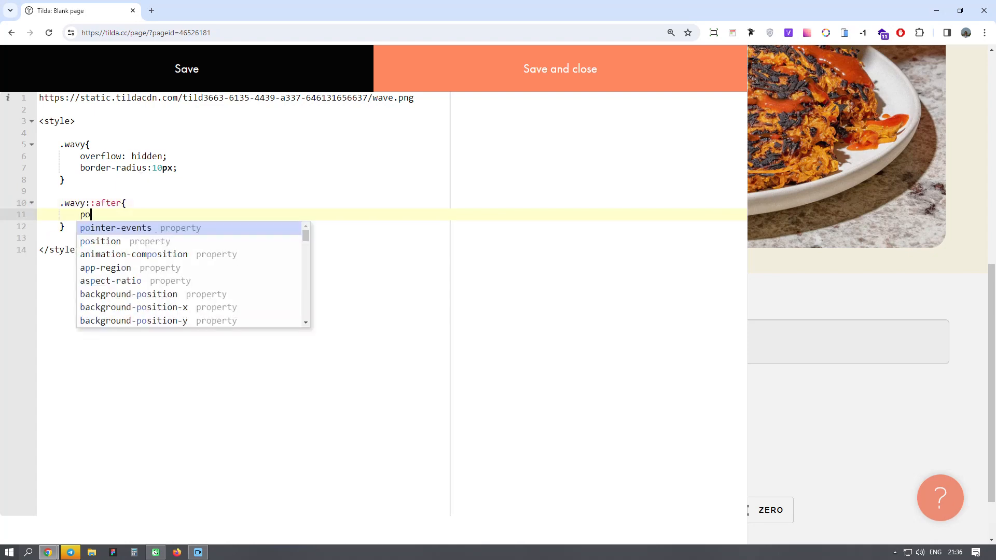
pyautogui.write('sition: absolute;')
# - Add an empty content: '' declaration to the .wavy::after rule
pyautogui.press('Return')
pyautogui.write('contnt')
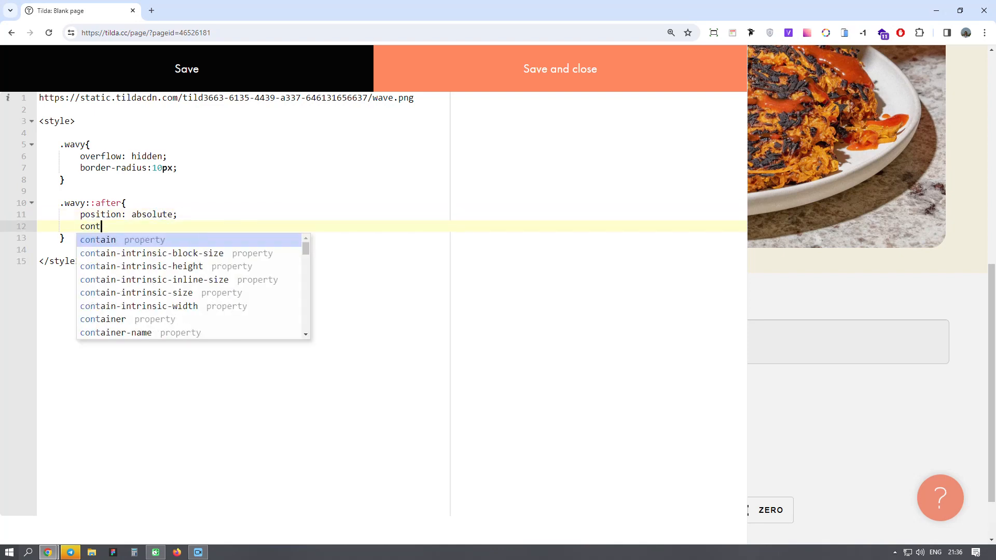
pyautogui.press('BackSpace')
pyautogui.press('BackSpace')
pyautogui.write('e')
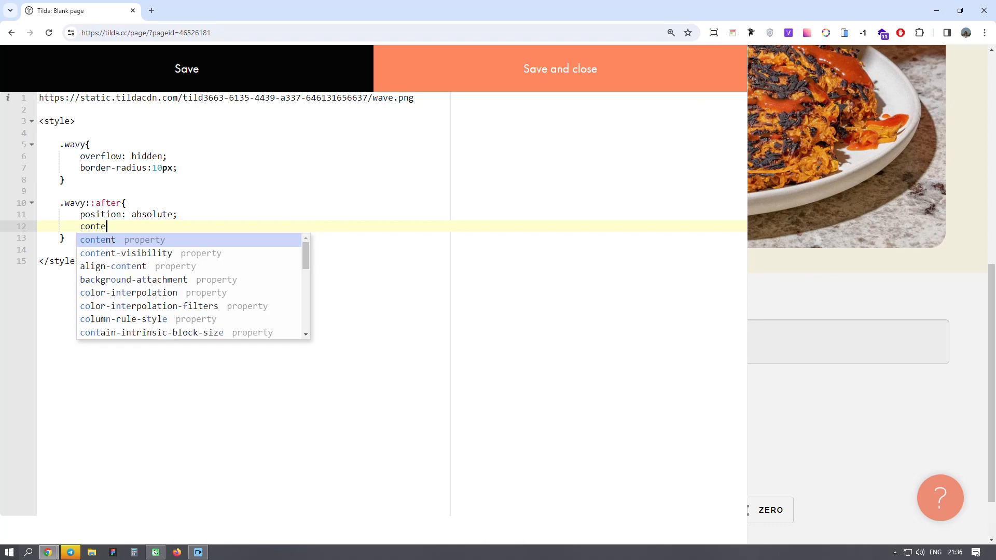
pyautogui.write("nt: '';")
pyautogui.press('Return')
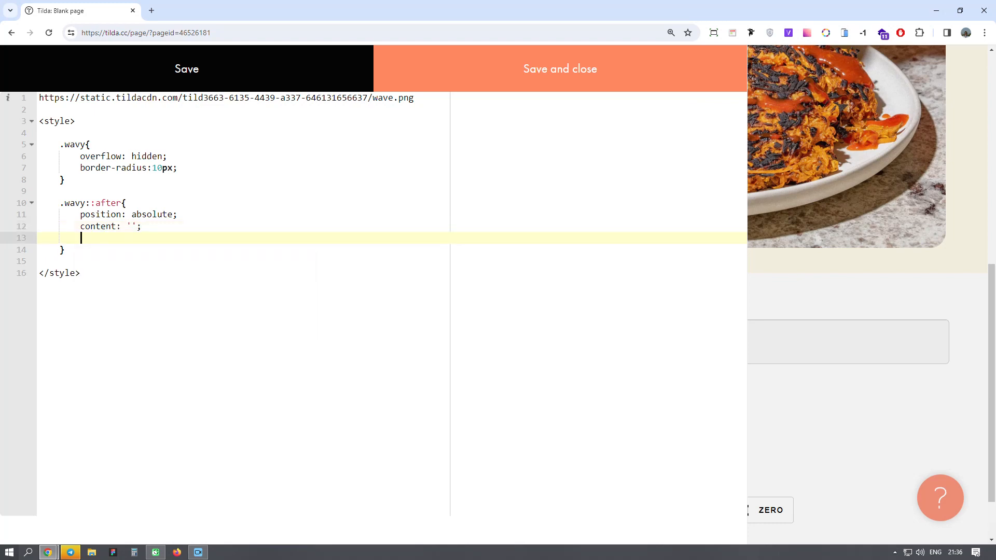
# - Set the .wavy::after pseudo-element's width to 200% and height to 300%
pyautogui.write('wi')
pyautogui.press('Down')
pyautogui.press('Return')
pyautogui.write('200%;')
pyautogui.press('Return')
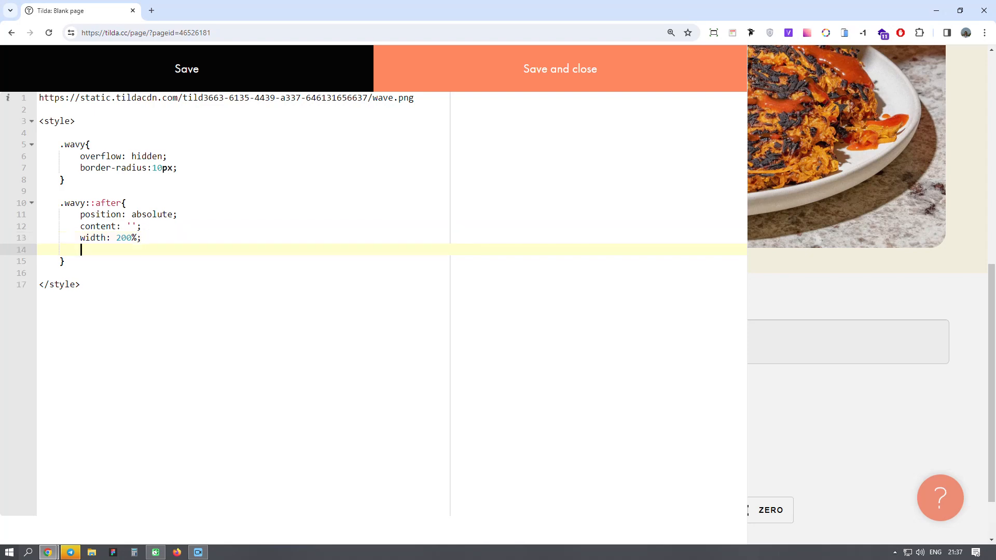
pyautogui.write('height')
pyautogui.press('Return')
pyautogui.write('300%;')
pyautogui.press('Return')
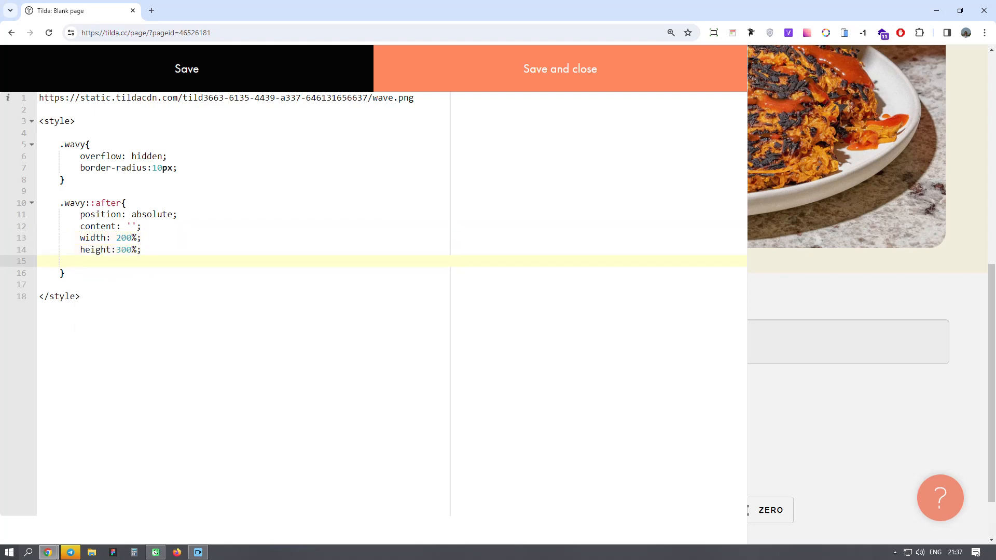
# - Position the .wavy::after pseudo-element with top: 0 and left: 50%
pyautogui.write('top')
pyautogui.press('Return')
pyautogui.write('0')
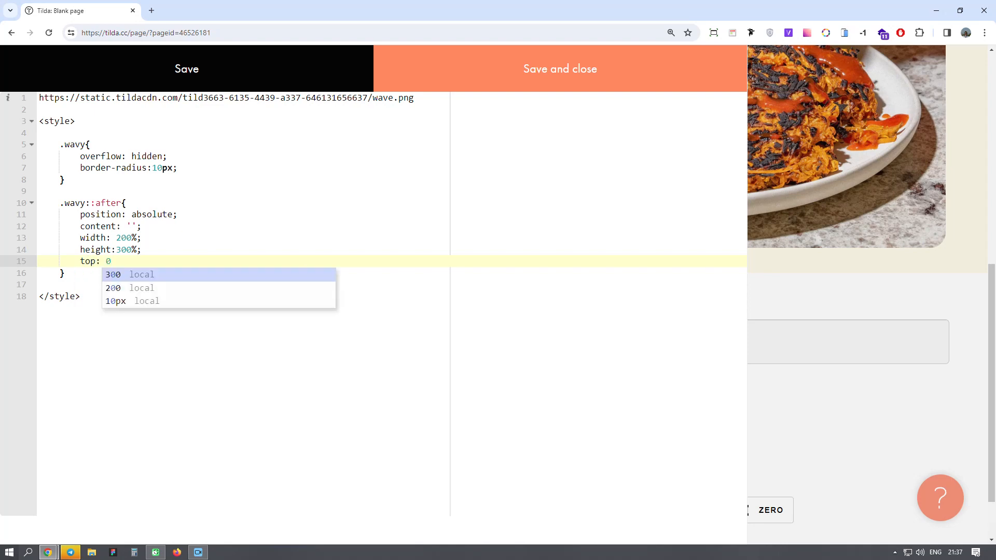
pyautogui.press('Return')
pyautogui.write('left')
pyautogui.press('Return')
pyautogui.write('50')
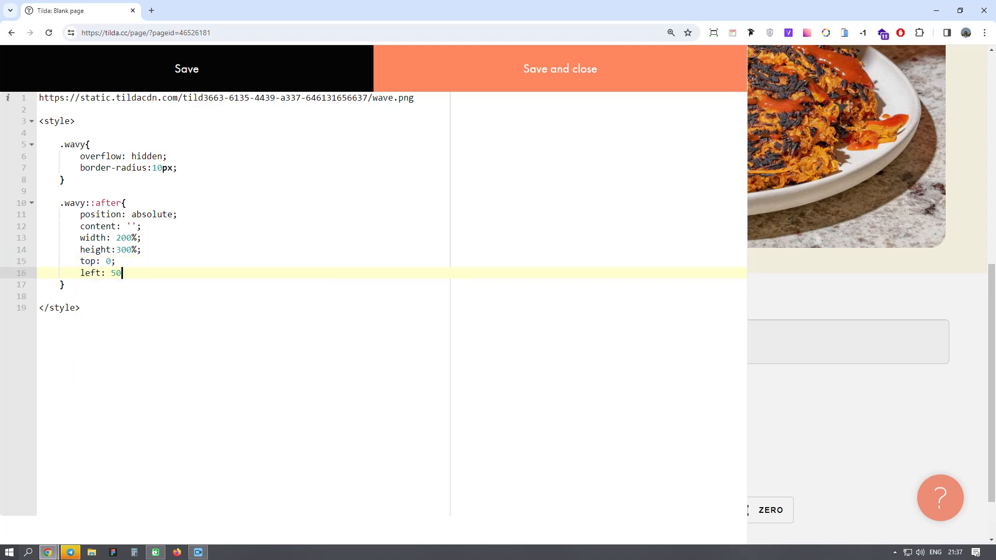
pyautogui.write('%')
# - Add a mask-image property with an empty url() value to the .wavy::after rule
pyautogui.press('Return')
pyautogui.write('mas')
pyautogui.press('Down')
pyautogui.press('Down')
pyautogui.press('Down')
pyautogui.press('Return')
pyautogui.write('url')
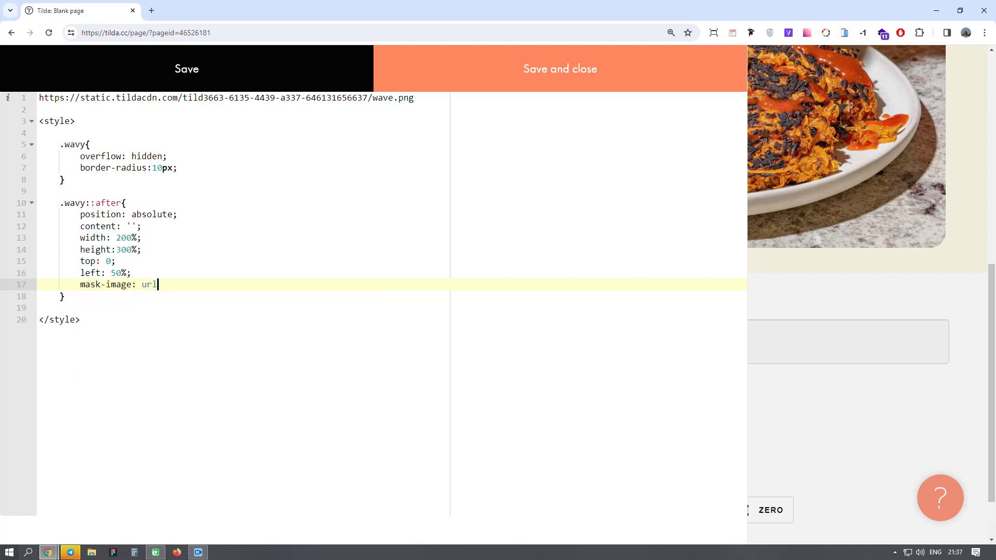
pyautogui.write('();')
# - Copy the wave.png URL from the first line and paste it inside the mask-image url() parentheses
pyautogui.click(452, 98)
pyautogui.hotkey('shift', 'Home')
pyautogui.hotkey('ctrl', 'c')
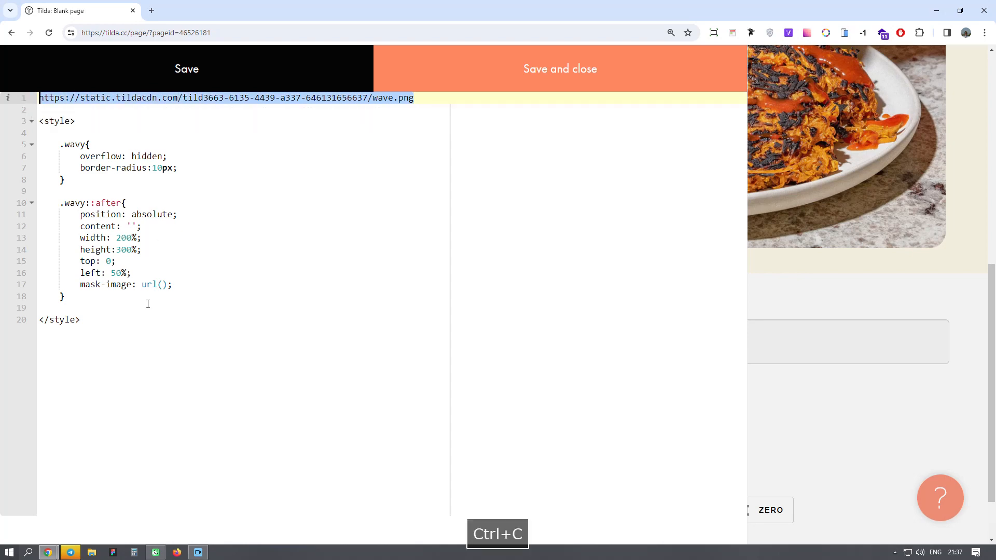
pyautogui.click(162, 284)
pyautogui.hotkey('ctrl', 'v')
pyautogui.click(562, 284)
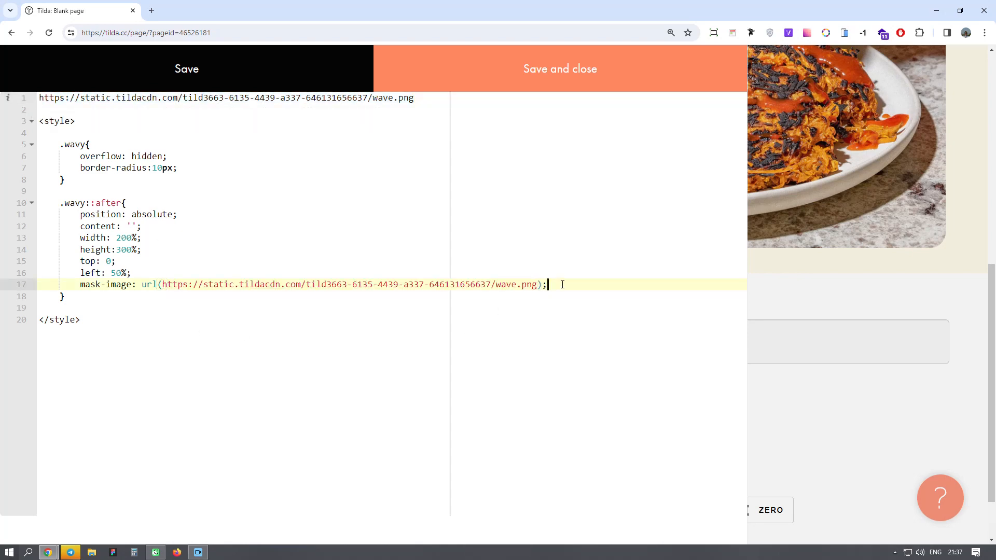
# - Add mask-repeat: repeat-x on a new line below the mask-image property
pyautogui.press('Return')
pyautogui.write('mas')
pyautogui.press('Down')
pyautogui.press('Down')
pyautogui.press('Down')
pyautogui.press('Down')
pyautogui.press('Down')
pyautogui.press('Down')
pyautogui.press('Down')
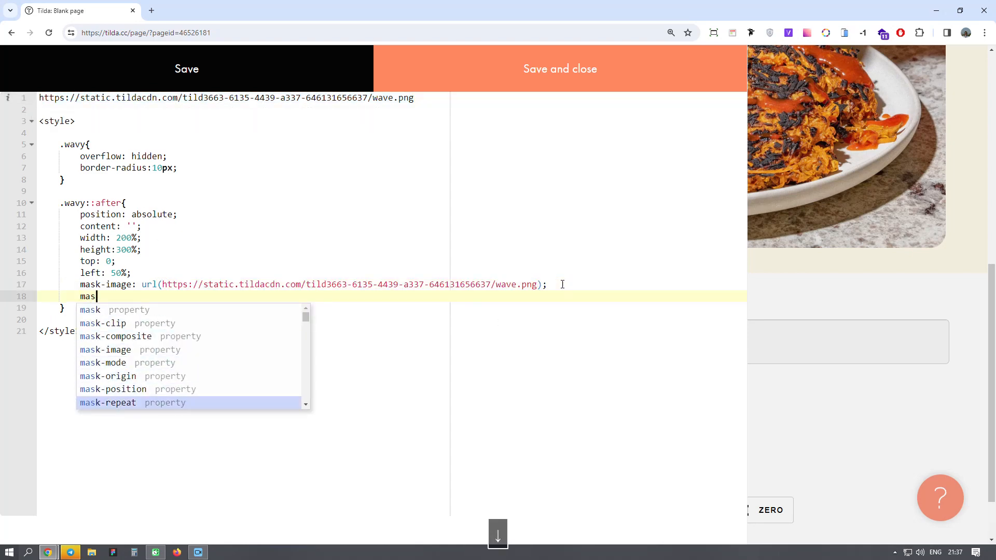
pyautogui.press('Return')
pyautogui.write('repeat: repea')
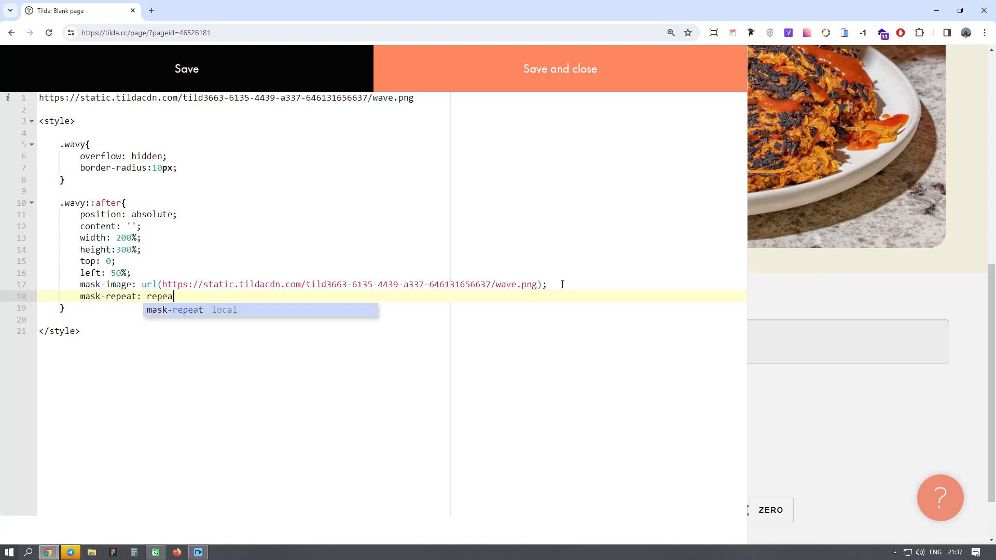
pyautogui.write('t-')
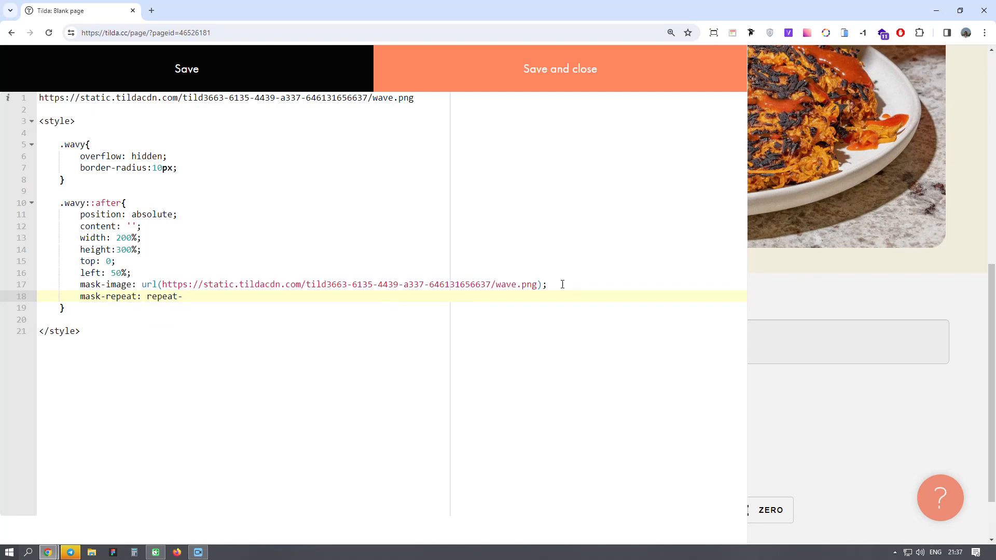
# - Add mask-position: 0 0 to the .wavy::after rule
pyautogui.press('Return')
pyautogui.write('mask')
pyautogui.press('Down')
pyautogui.press('Down')
pyautogui.press('Down')
pyautogui.press('Down')
pyautogui.press('Down')
pyautogui.press('Down')
pyautogui.press('Return')
pyautogui.write('0 0')
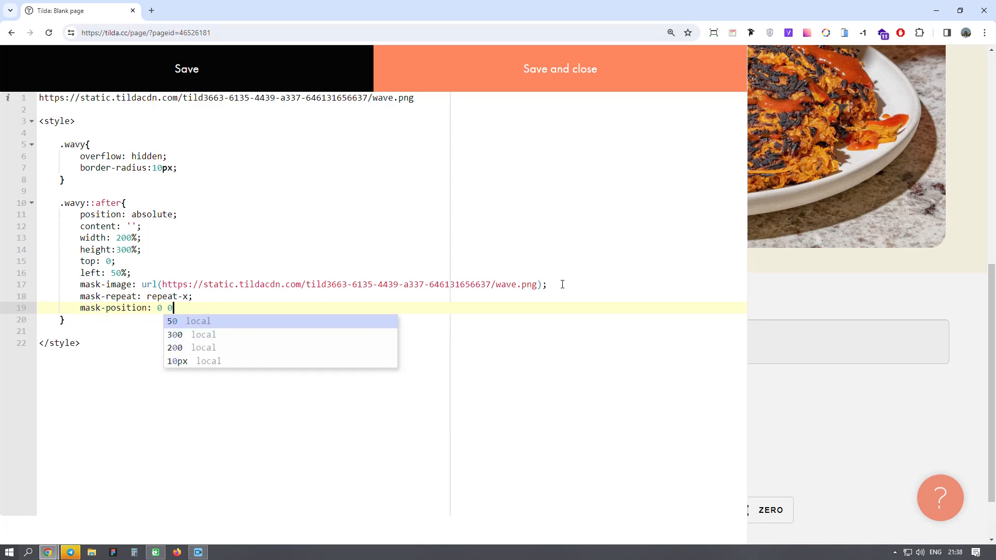
pyautogui.write(';')
# - Set the .wavy::after background-color to #CF2E2E
pyautogui.press('Return')
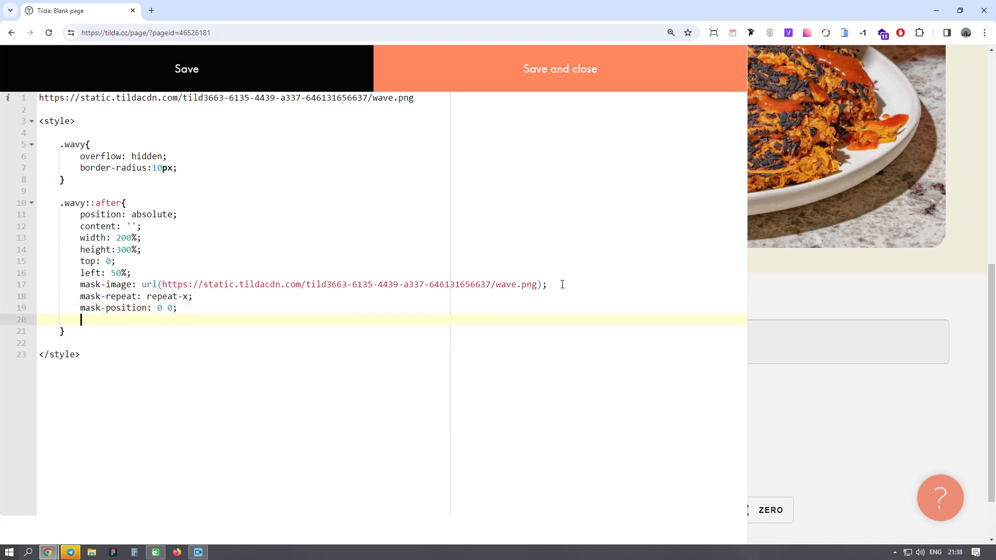
pyautogui.write('ba')
pyautogui.press('Down')
pyautogui.press('Down')
pyautogui.press('Down')
pyautogui.press('Down')
pyautogui.press('Down')
pyautogui.press('Down')
pyautogui.press('Return')
pyautogui.write('#CF2')
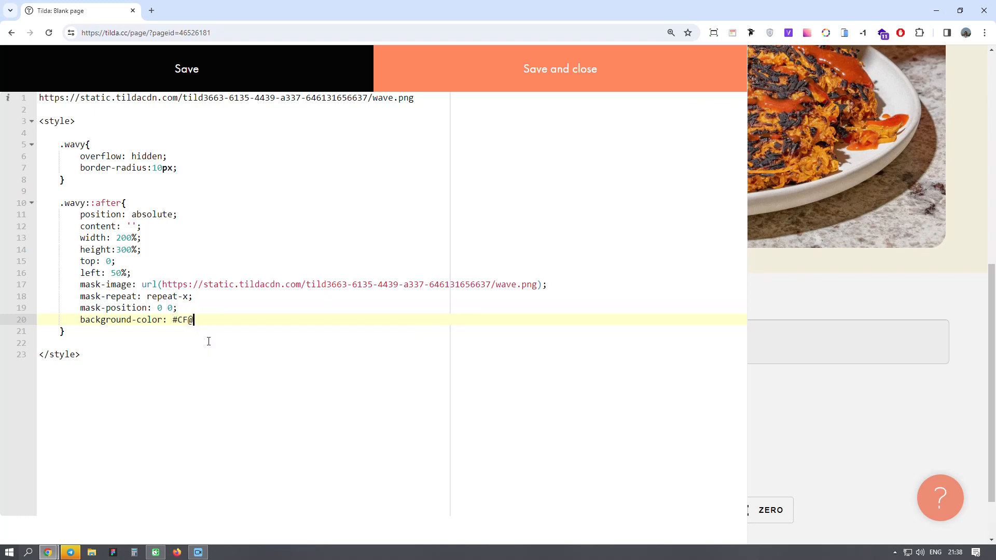
pyautogui.write('E2E;')
# - Add transform: translate3d(-25%,50%,0) to the .wavy::after rule
pyautogui.press('Return')
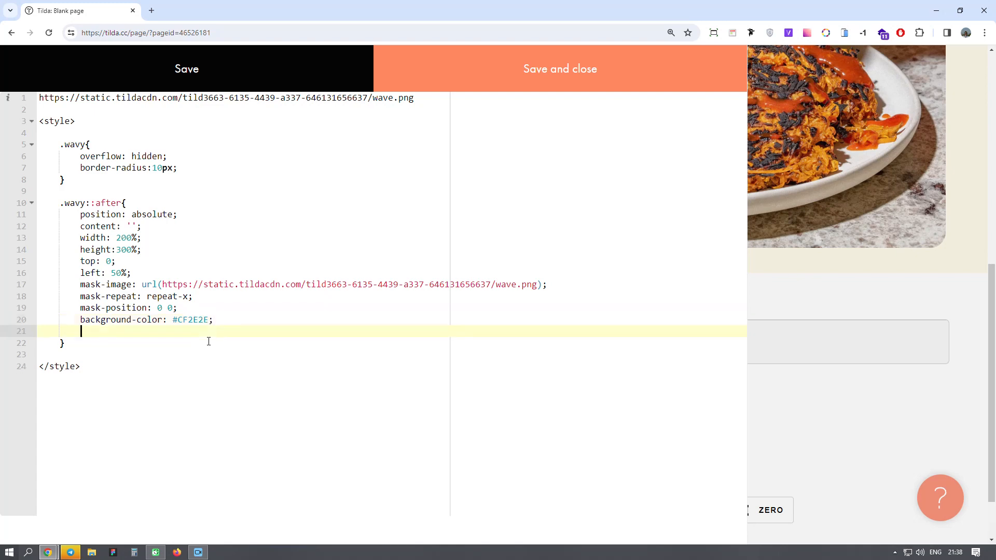
pyautogui.write('tra')
pyautogui.press('Down')
pyautogui.press('Down')
pyautogui.press('Down')
pyautogui.press('Down')
pyautogui.click(208, 345)
pyautogui.write('transl')
pyautogui.write('ate')
pyautogui.write('3d*')
pyautogui.press('BackSpace')
pyautogui.write('(-25%')
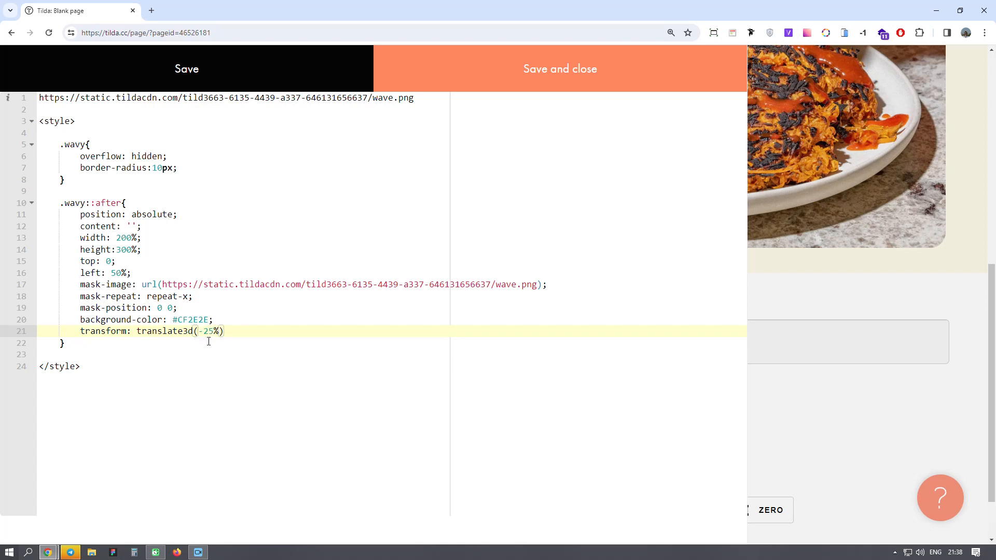
pyautogui.write(',50%,0);')
# - Add transition: transform 1s ease below the transform property
pyautogui.press('Return')
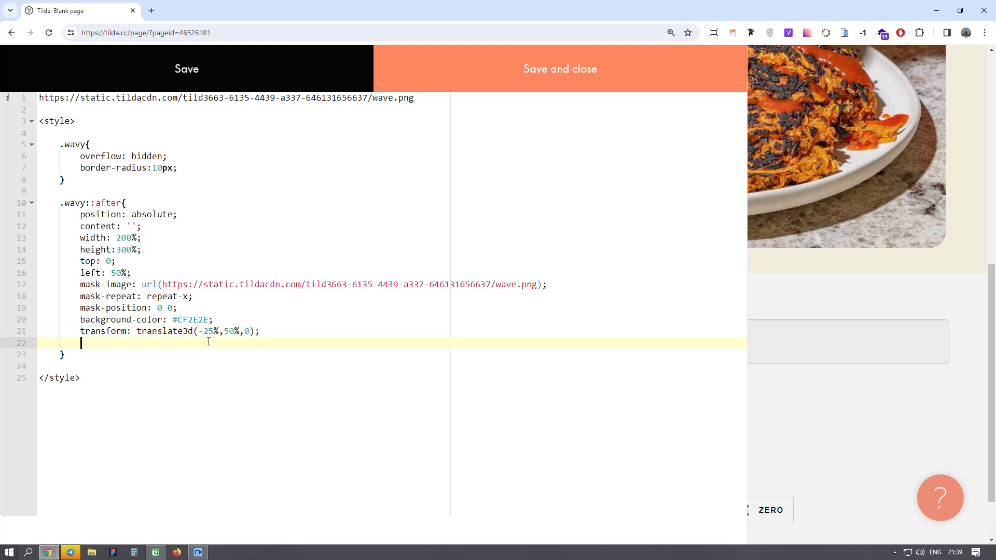
pyautogui.write('tra')
pyautogui.press('Down')
pyautogui.press('Down')
pyautogui.press('Down')
pyautogui.press('Down')
pyautogui.press('Return')
pyautogui.write('tra')
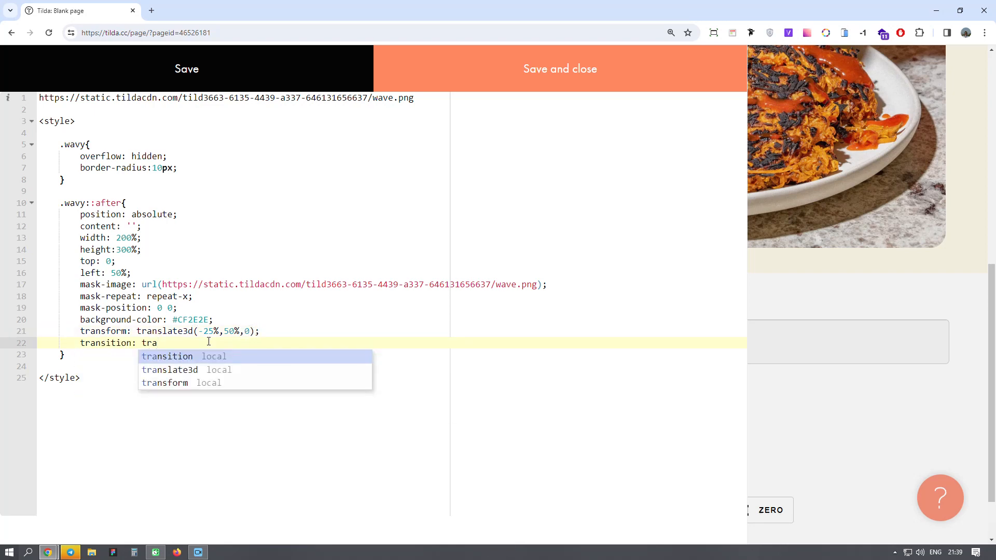
pyautogui.press('Down')
pyautogui.press('Down')
pyautogui.press('Return')
pyautogui.write('1s ease;')
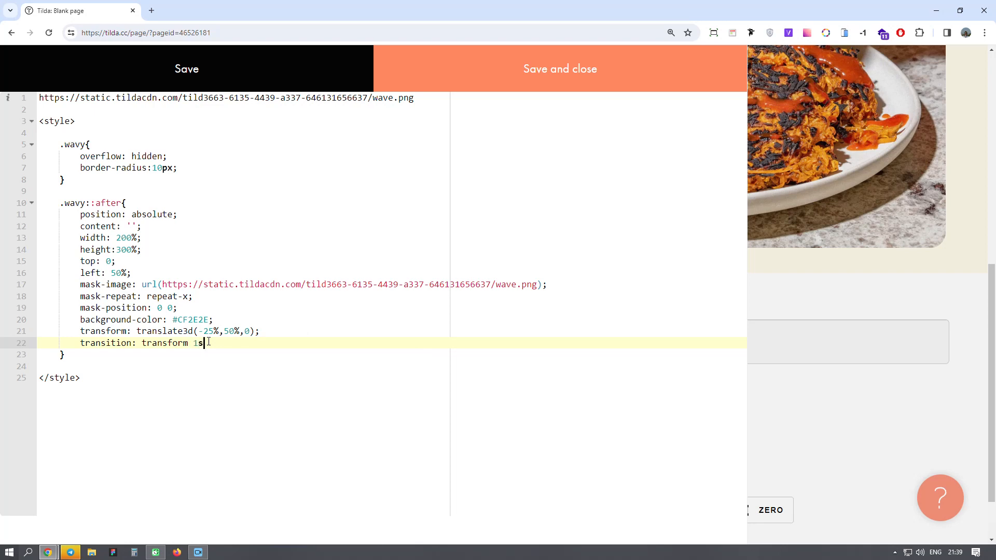
# - Finish the .wavy::after rule with border-radius: 10px and z-index: -1
pyautogui.press('Return')
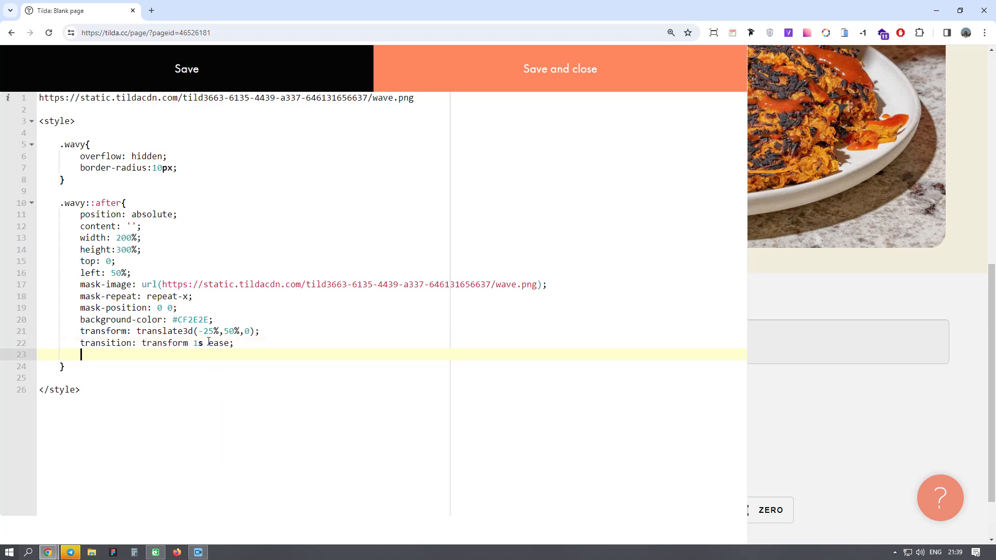
pyautogui.write('border-ra')
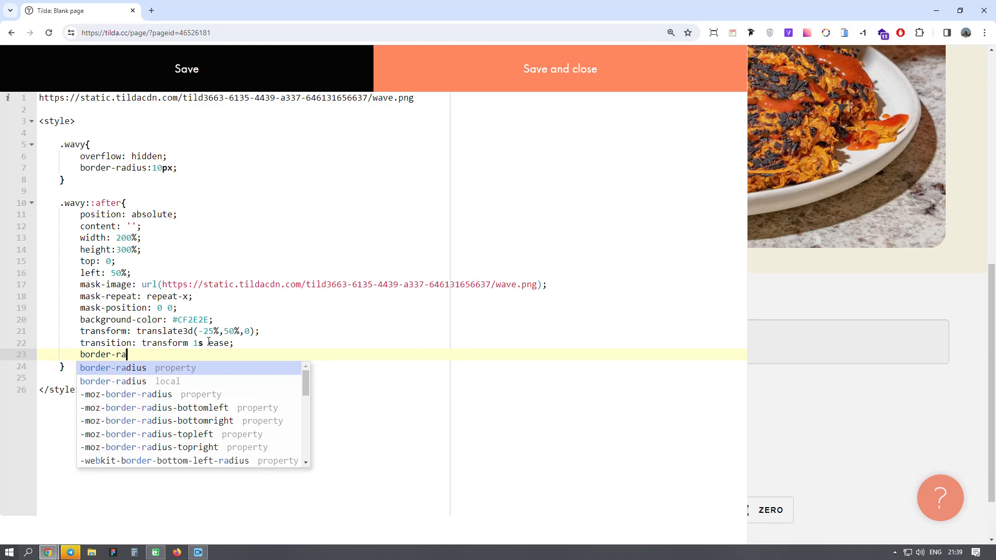
pyautogui.press('Return')
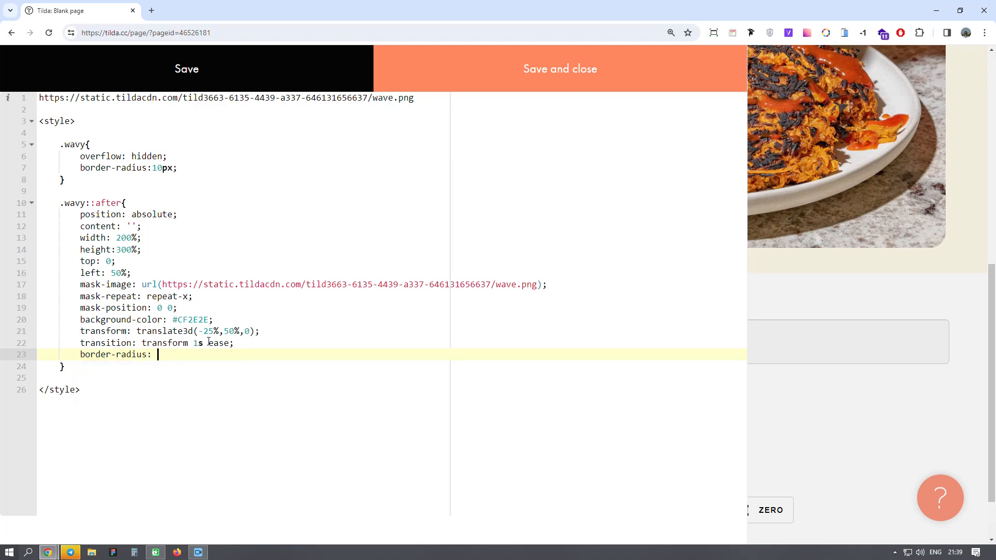
pyautogui.write('10px')
pyautogui.press('Return')
pyautogui.write('z-index: -1;')
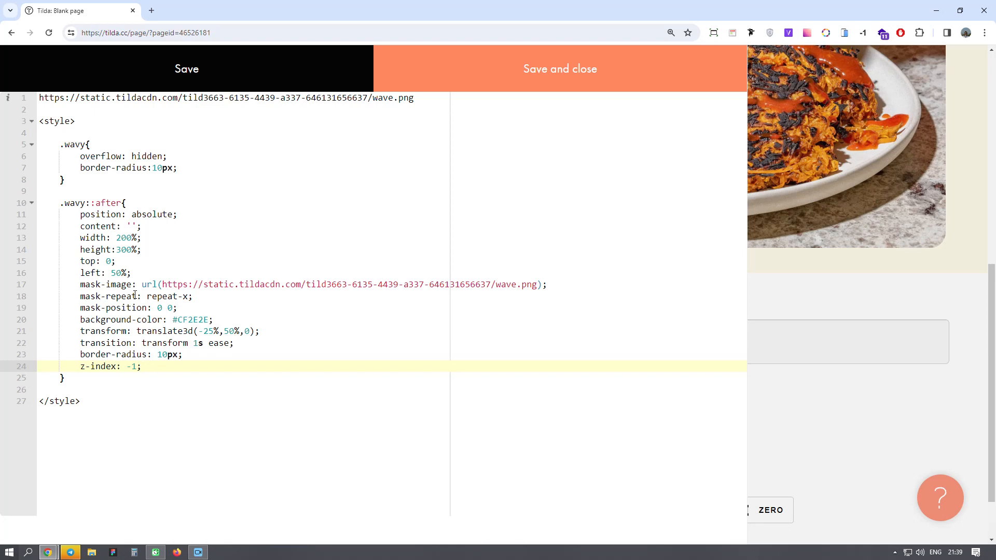
# - Start a .wavy:hover::after rule below the .wavy::after rule, leaving a blank line between them
pyautogui.click(200, 417)
pyautogui.click(174, 376)
pyautogui.press('Return')
pyautogui.press('Return')
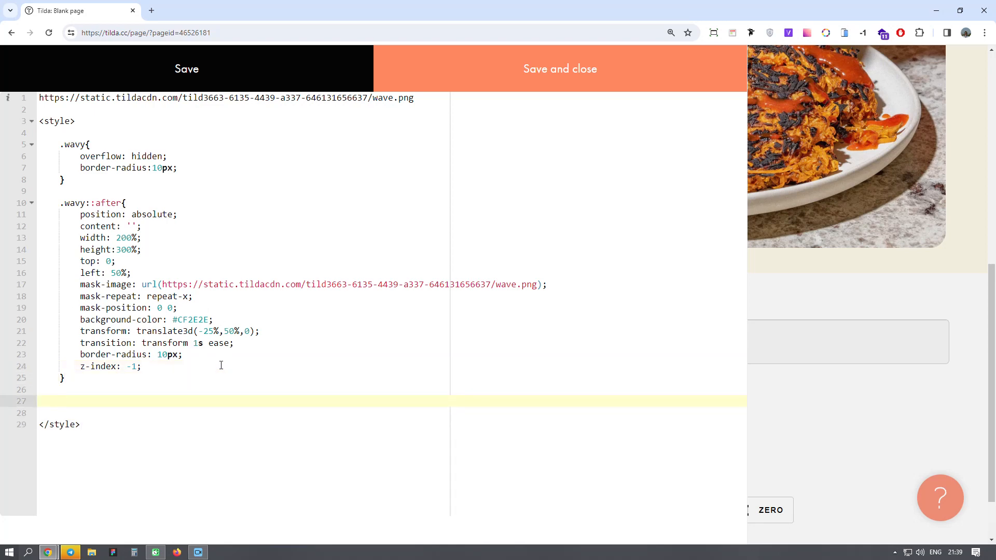
pyautogui.write('.wav')
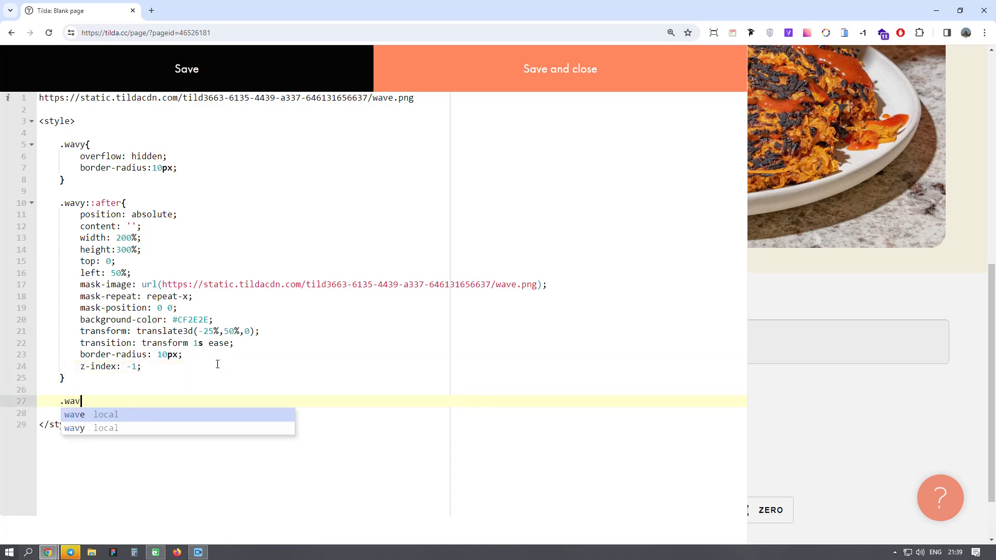
pyautogui.write('y:hover')
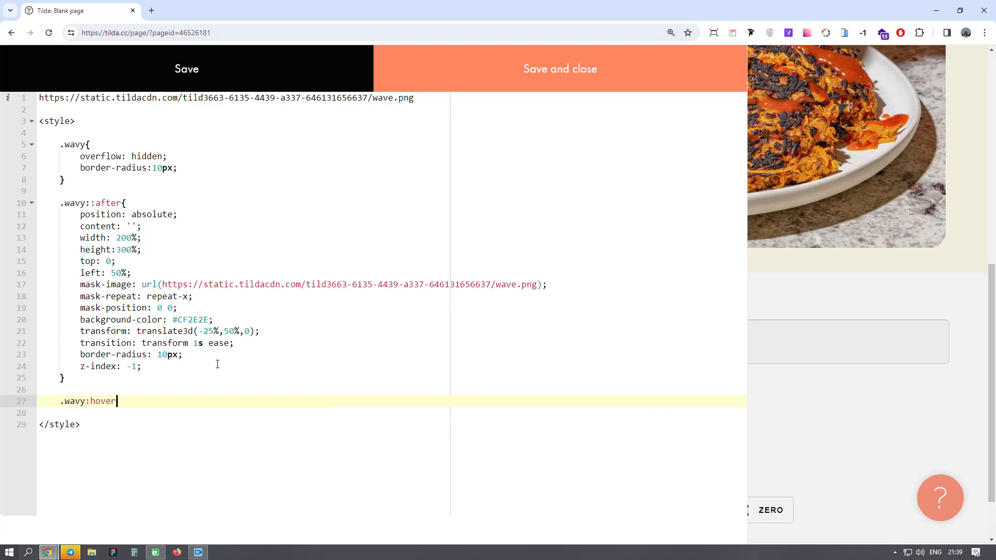
pyautogui.write('::after{')
pyautogui.press('Return')
# - Add transform: translate3d(-70%,-20%,0) to the .wavy:hover::after rule
pyautogui.write('transform: ')
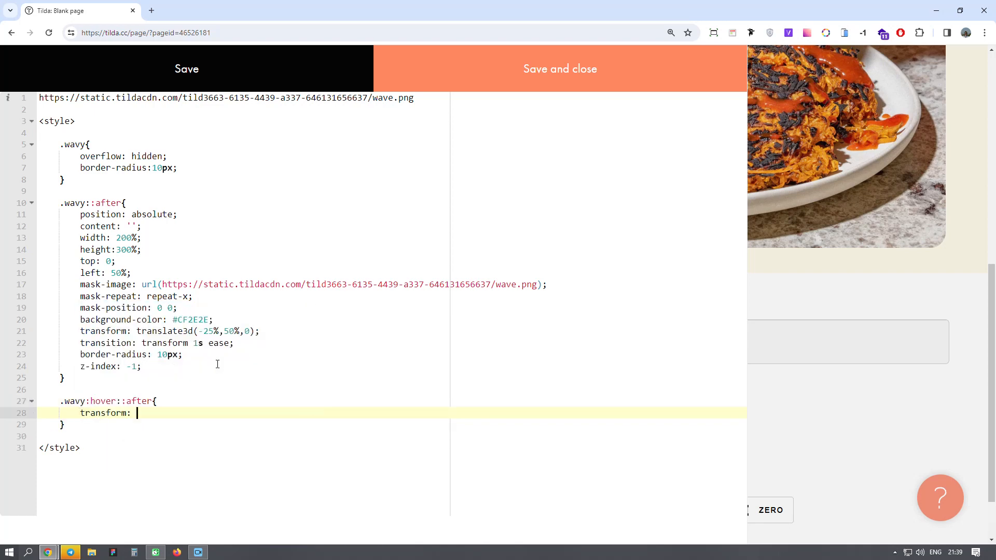
pyautogui.write('tra')
pyautogui.write('nslate3d')
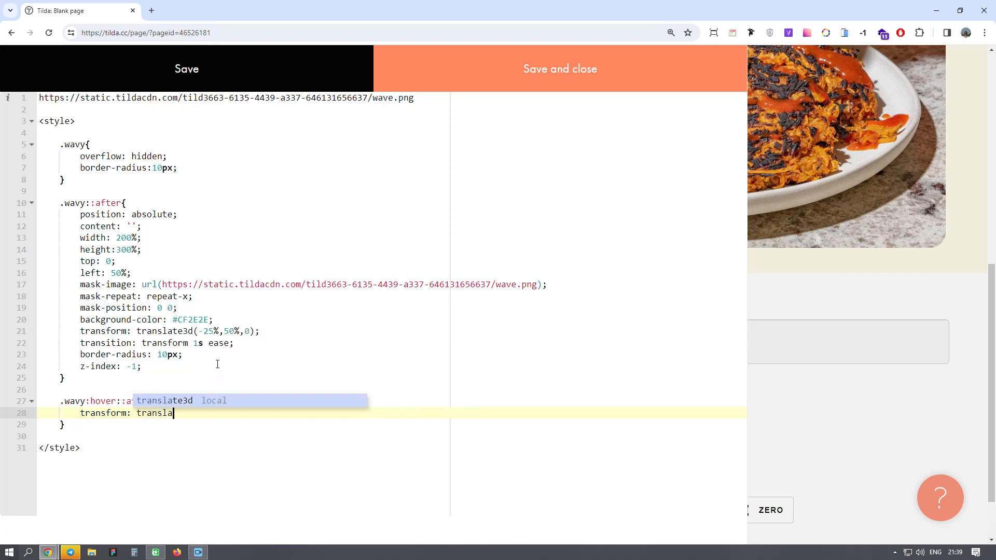
pyautogui.press('BackSpace')
pyautogui.press('BackSpace')
pyautogui.write('3d(-')
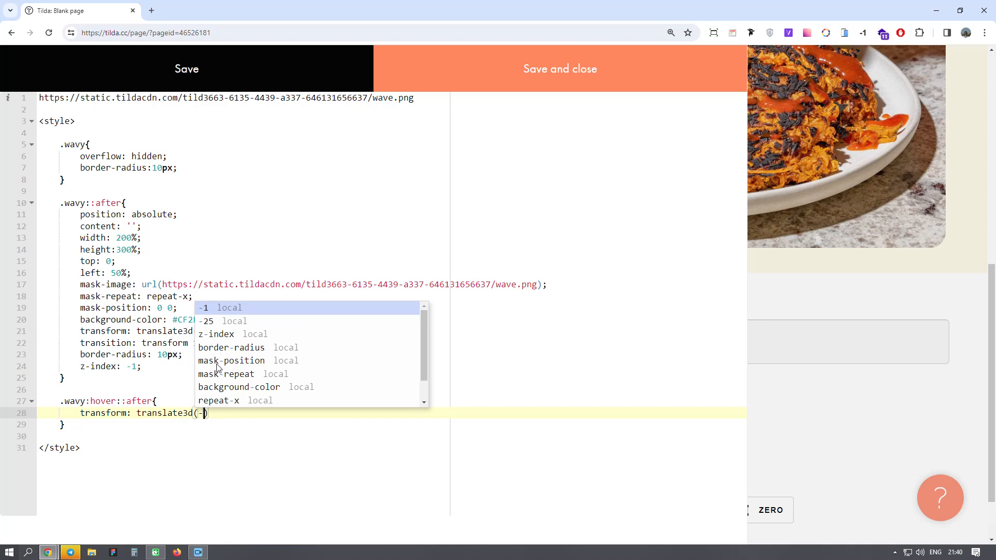
pyautogui.write('70%,-20%,0);')
# - Save the HTML block's code and close its editor, with the browser zoom back at its default level
pyautogui.hotkey('ctrl', '-')
pyautogui.hotkey('ctrl', '-')
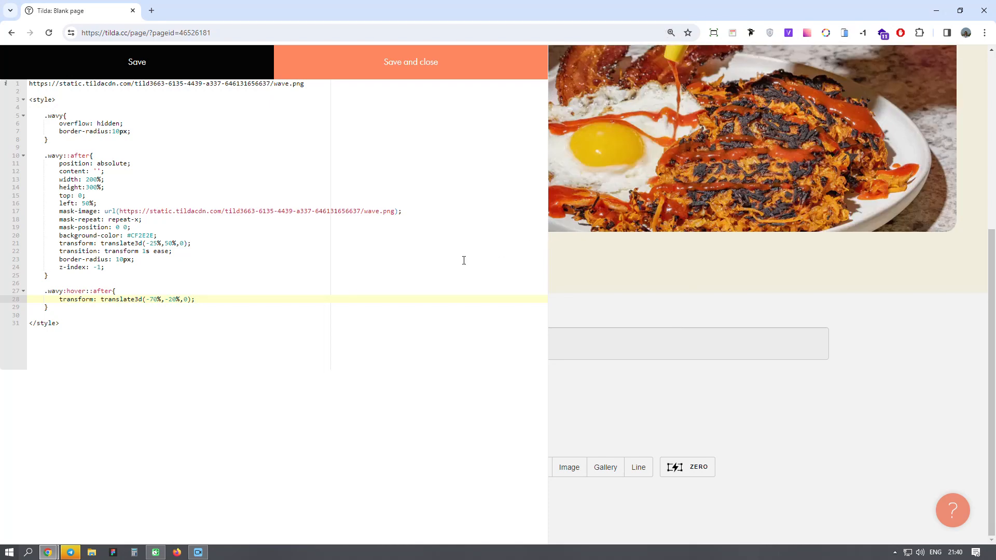
pyautogui.click(404, 78)
pyautogui.hotkey('ctrl', '-')
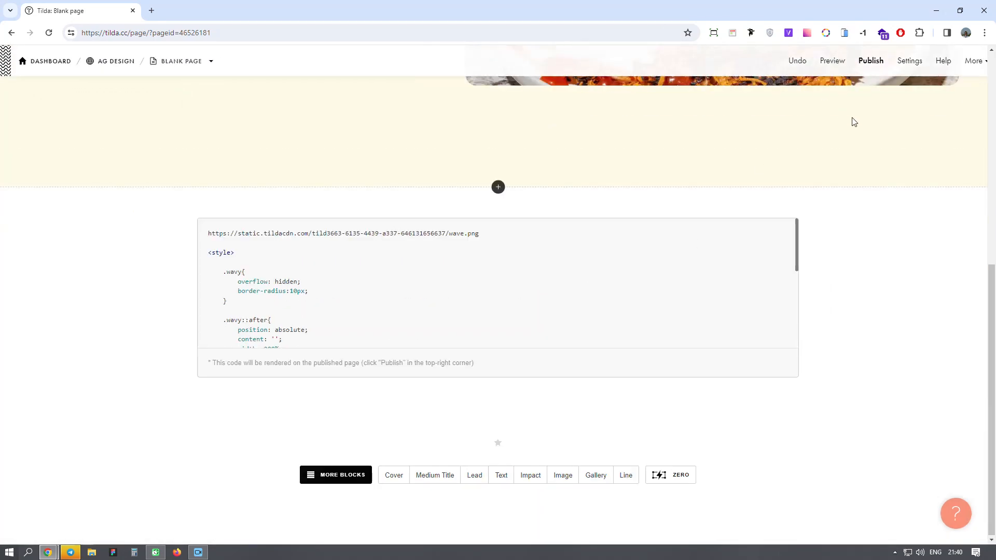
# - Publish the page and open its public wavebutton link
pyautogui.click(870, 60)
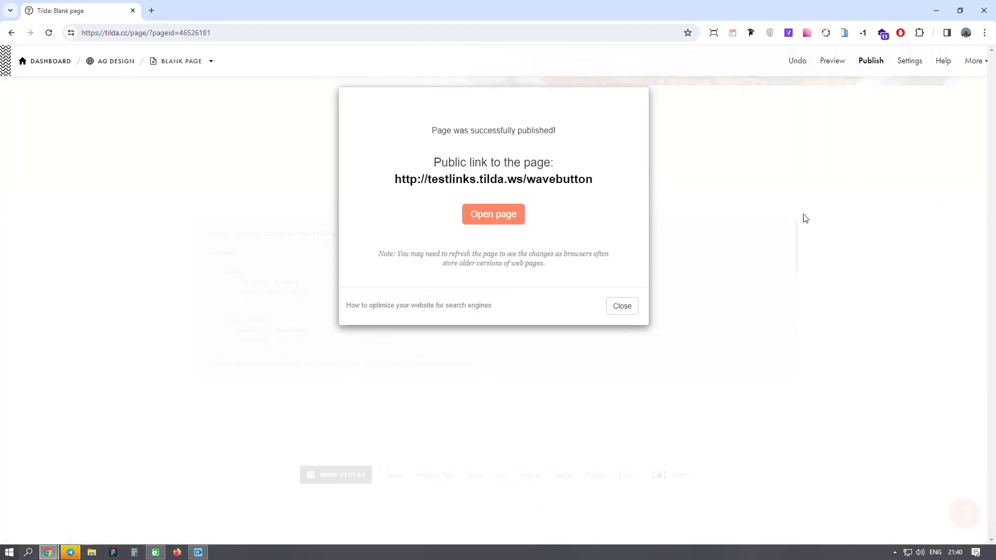
pyautogui.click(520, 219)
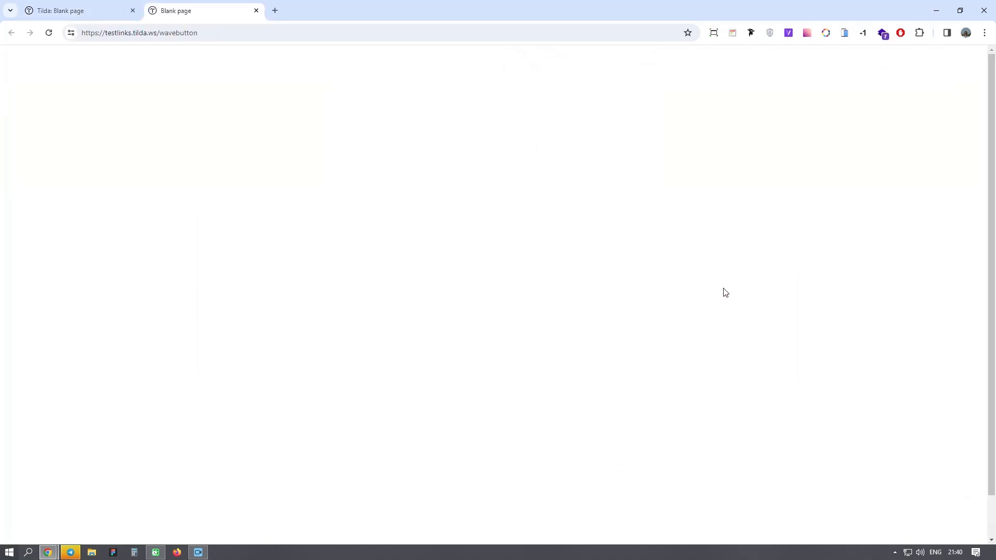